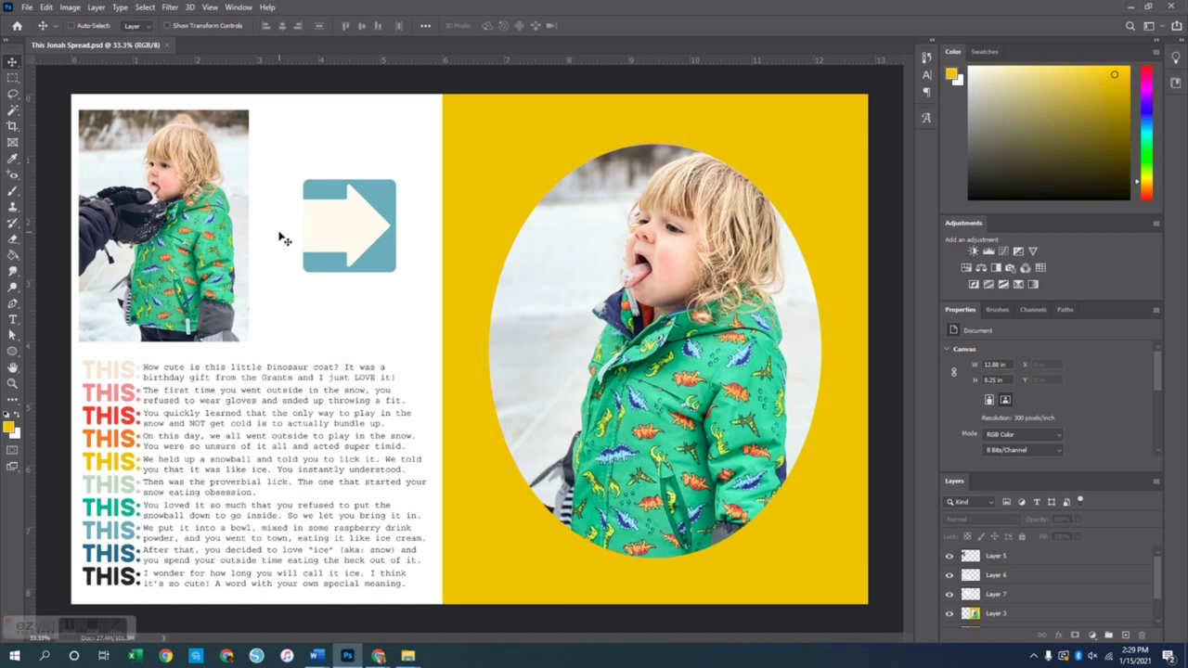
Open AEdwards_This_JournalCard.png and create a new 6 x 4 inch landscape document at 300 pixels/inch
{"action": "key", "text": "ctrl+o"}
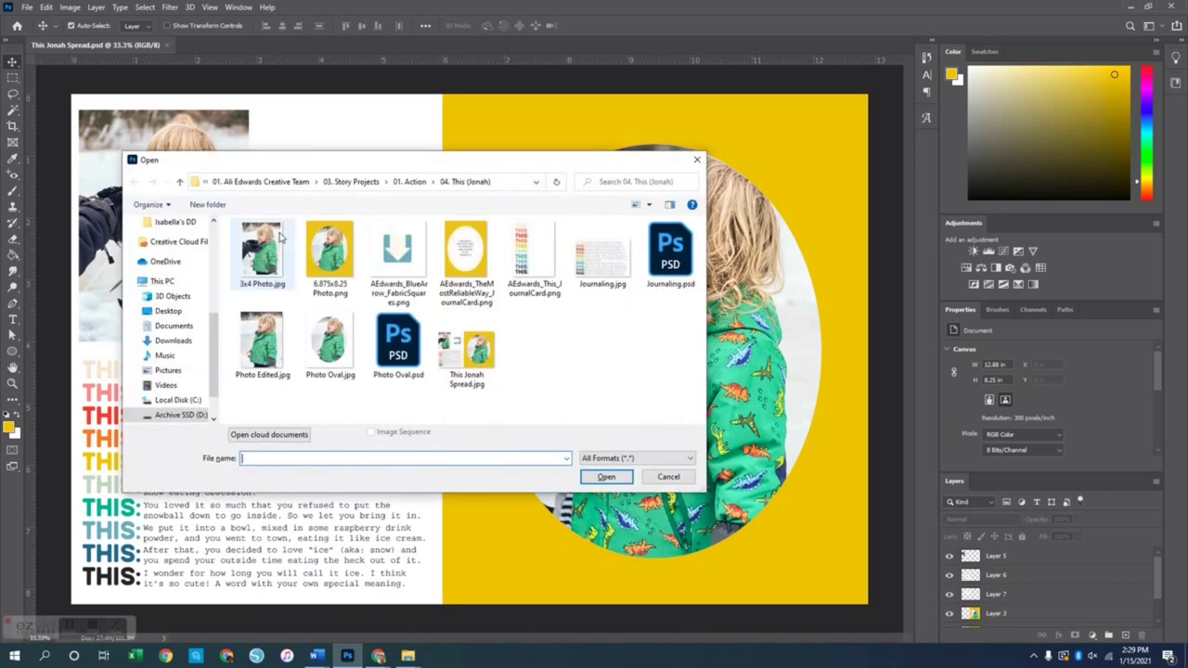
{"action": "double_click", "coordinate": [535, 264]}
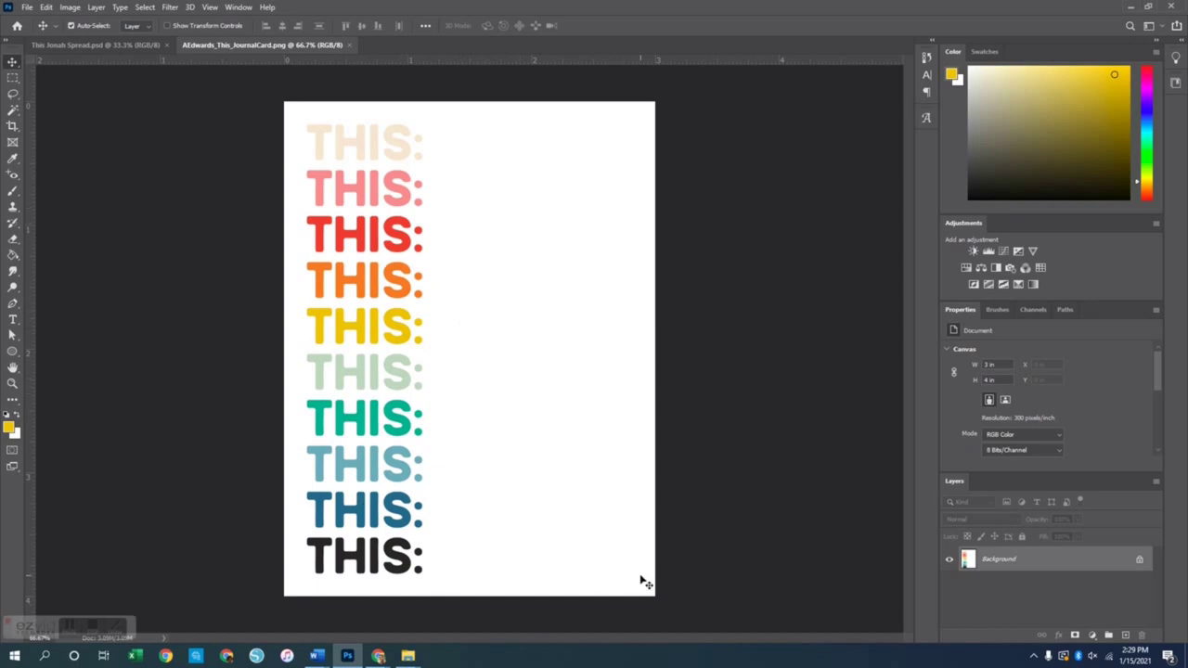
{"action": "key", "text": "ctrl+n"}
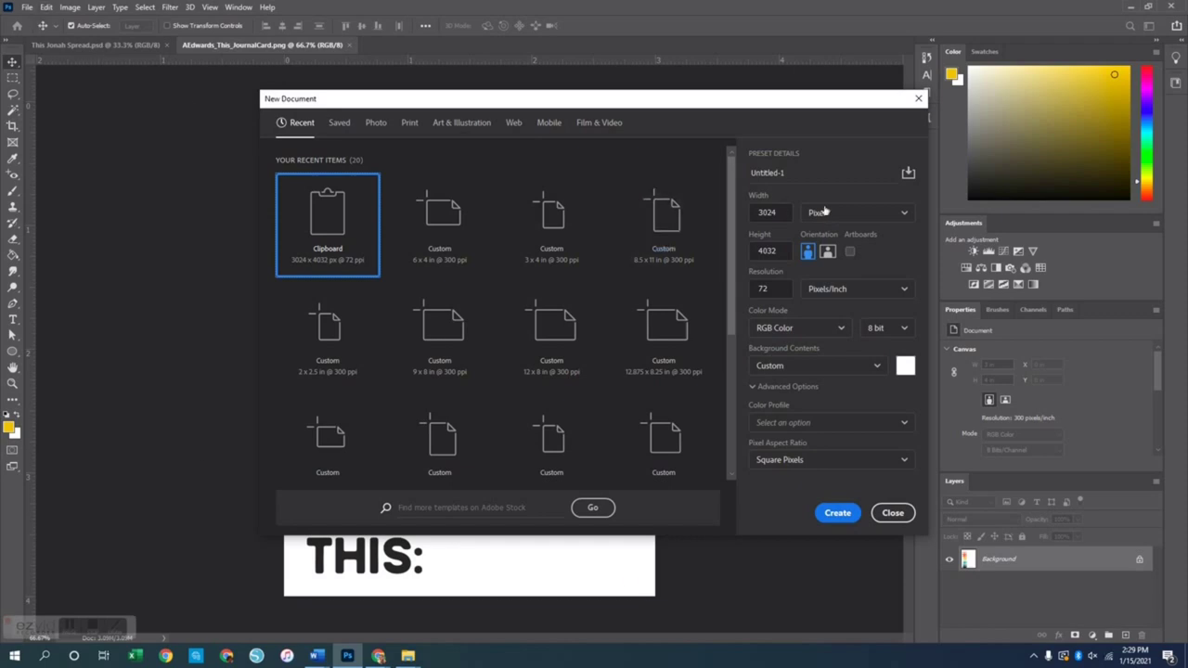
{"action": "left_click", "coordinate": [457, 213]}
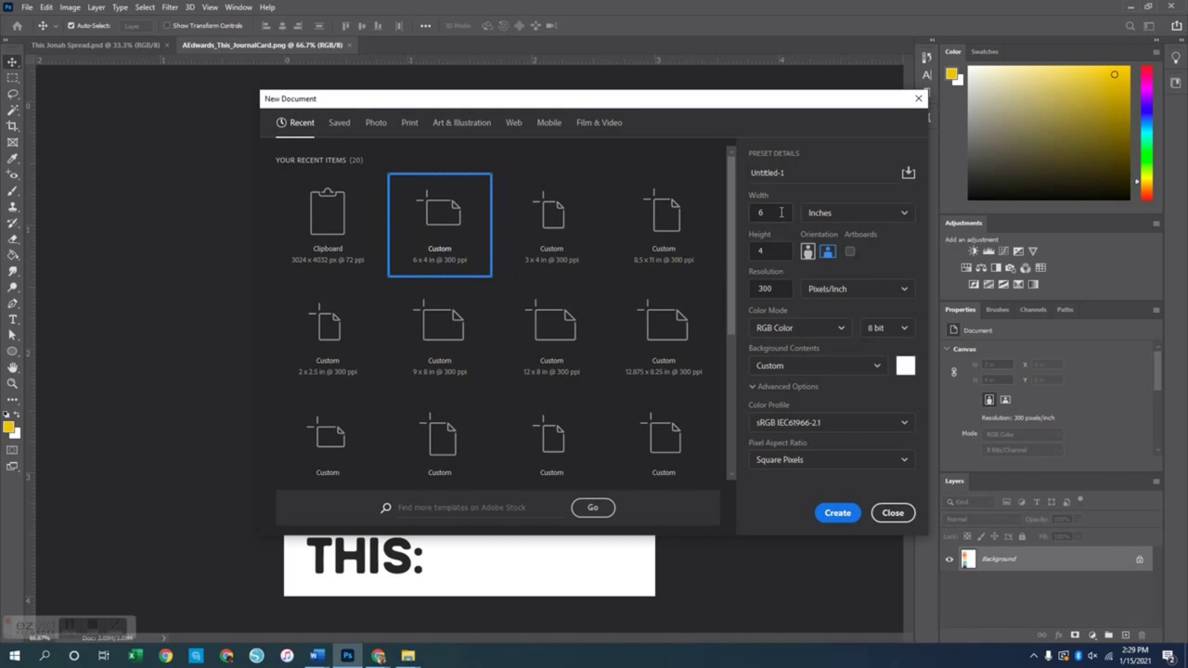
{"action": "left_click", "coordinate": [777, 252]}
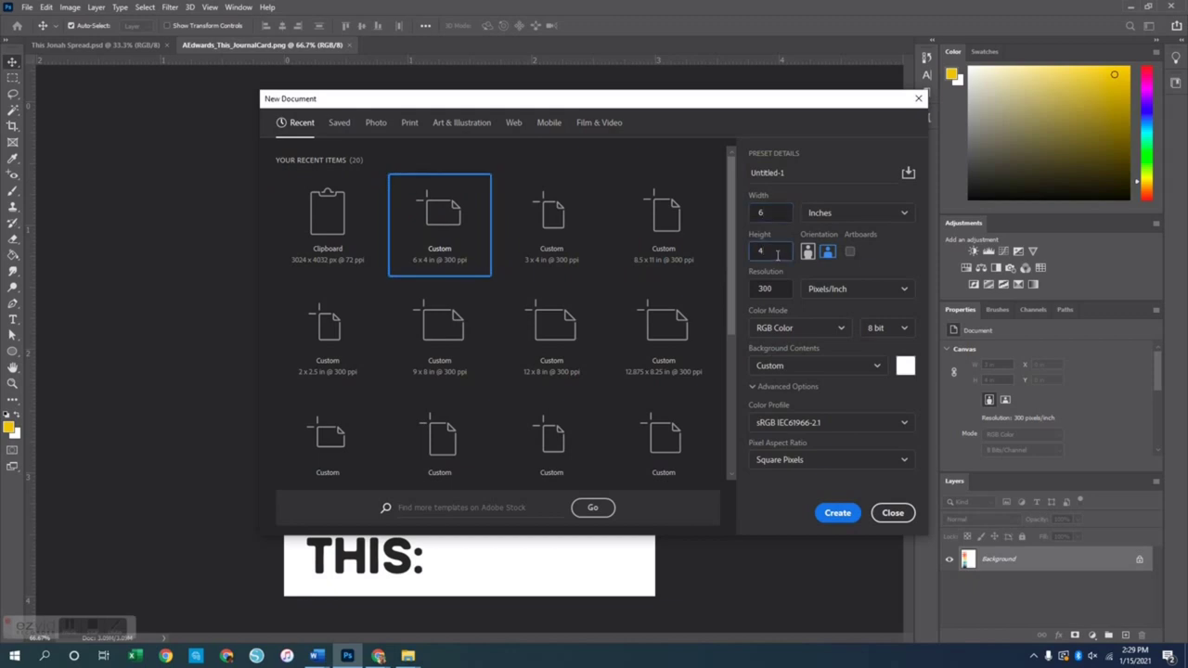
{"action": "left_click", "coordinate": [780, 287]}
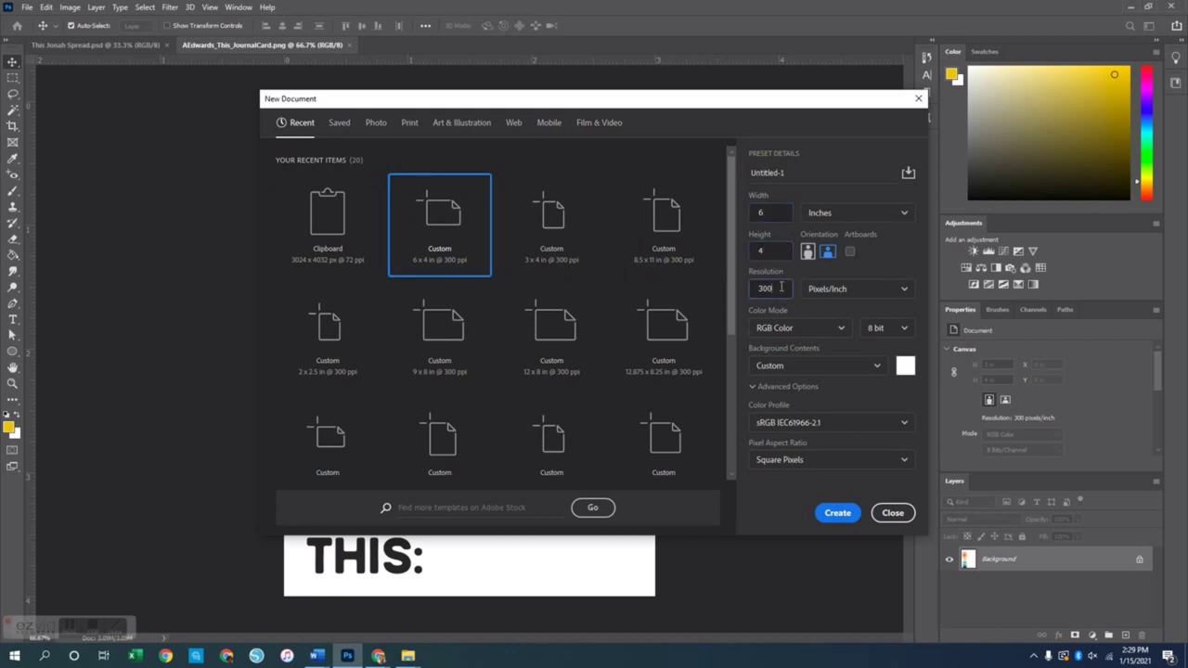
{"action": "left_click", "coordinate": [836, 513]}
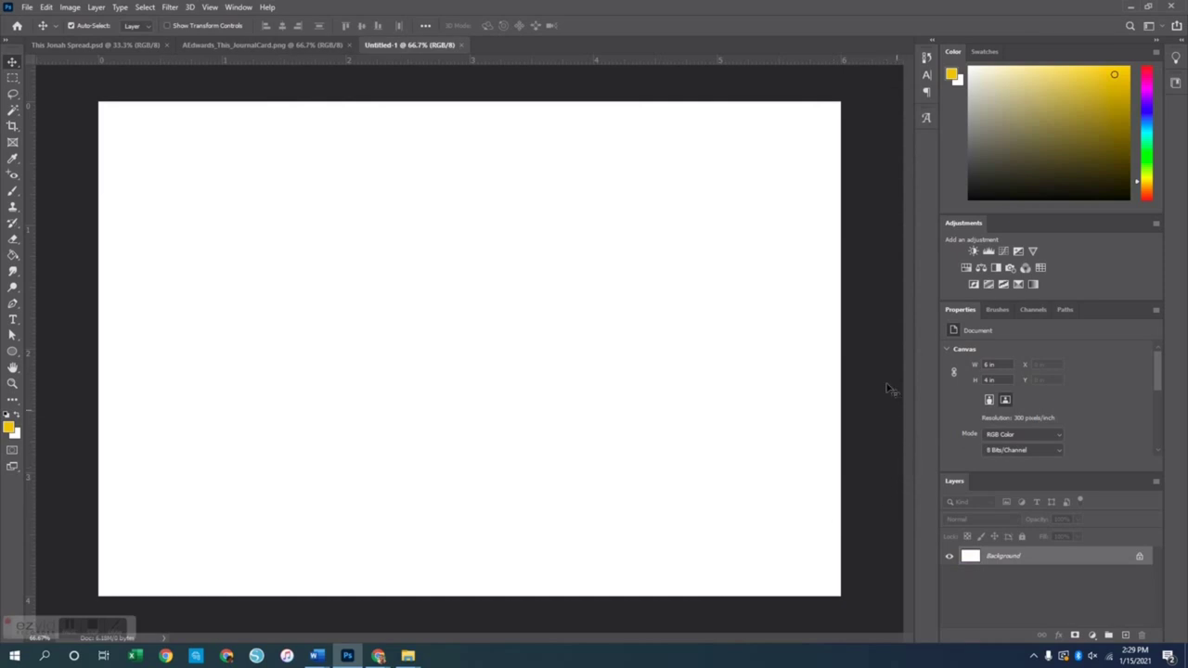
Copy the entire THIS: journal card and paste it into the new 6 x 4 inch document
{"action": "left_click", "coordinate": [263, 46]}
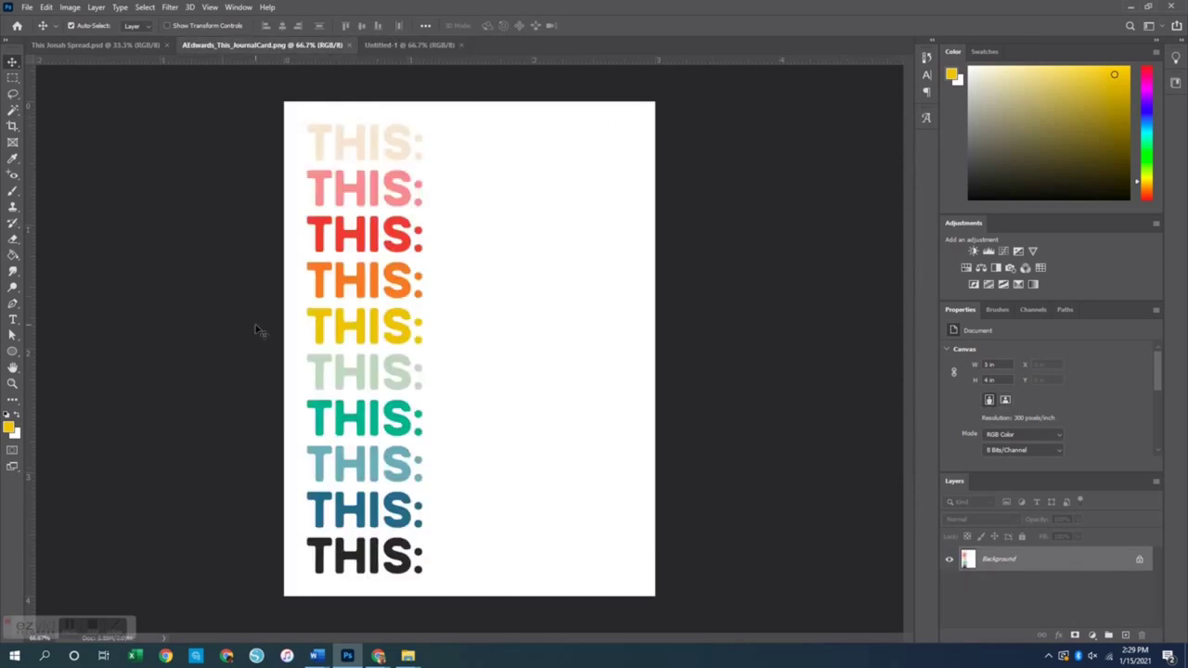
{"action": "key", "text": "ctrl+a"}
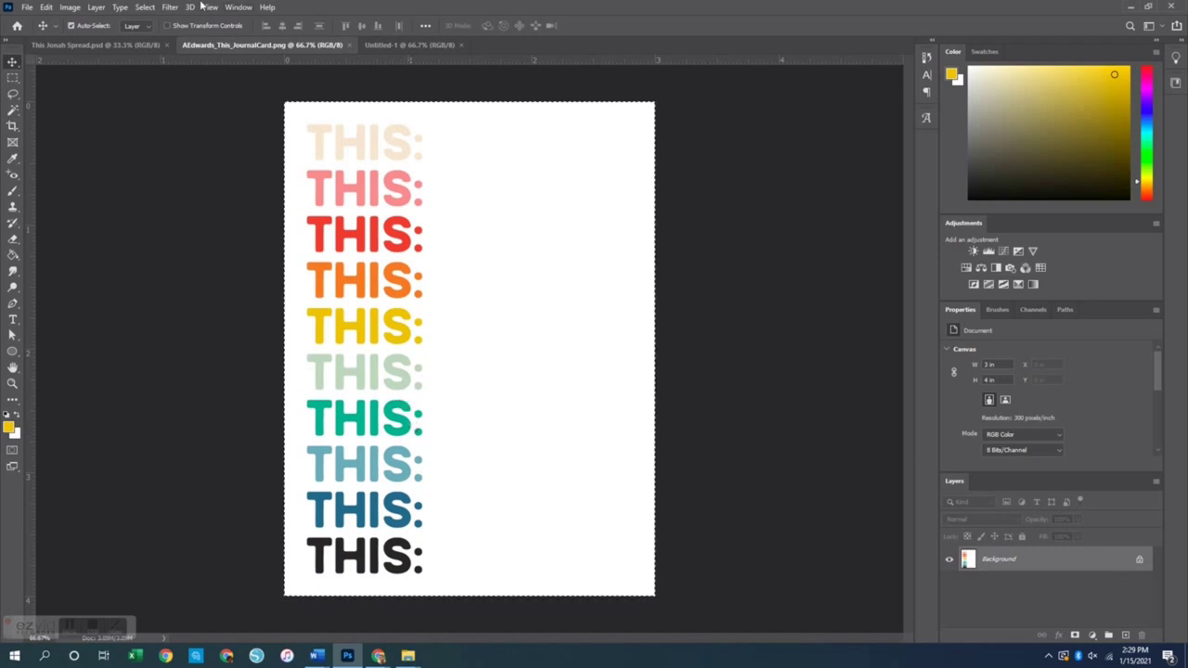
{"action": "left_click", "coordinate": [148, 8]}
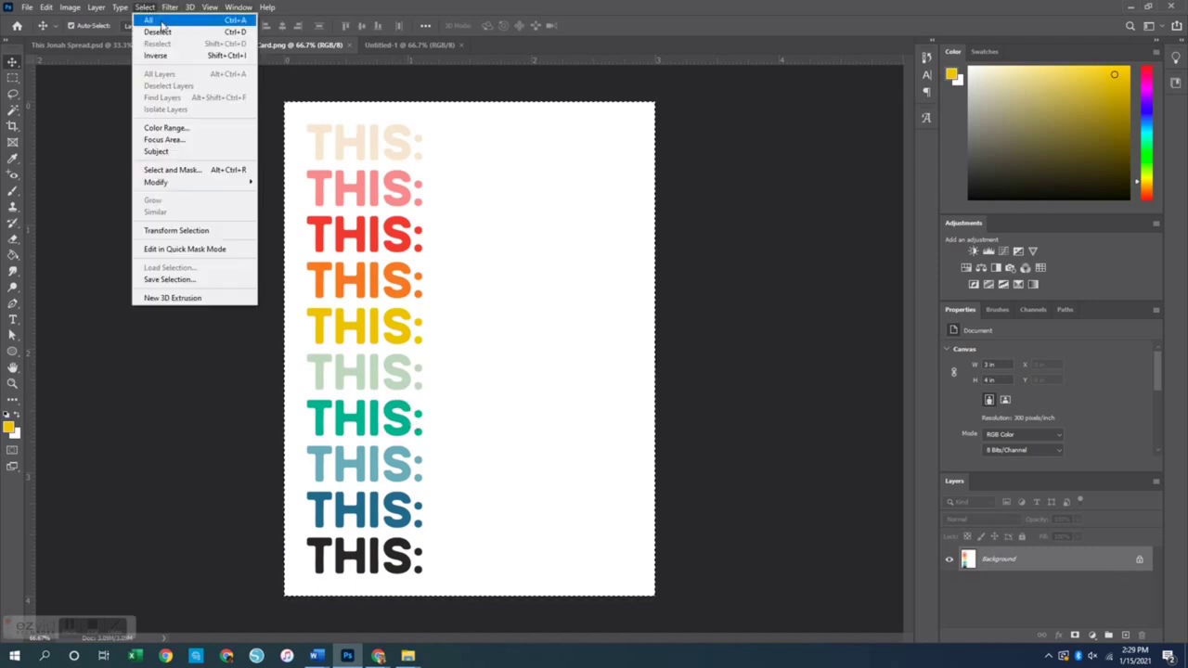
{"action": "left_click", "coordinate": [160, 22]}
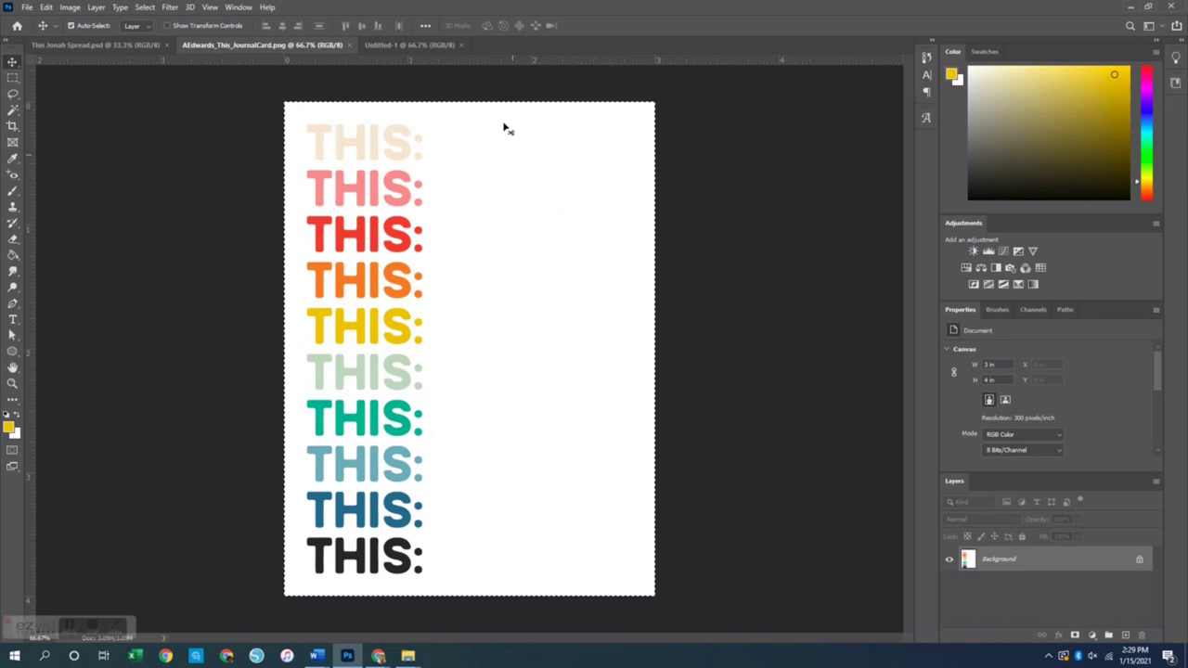
{"action": "left_click", "coordinate": [413, 45]}
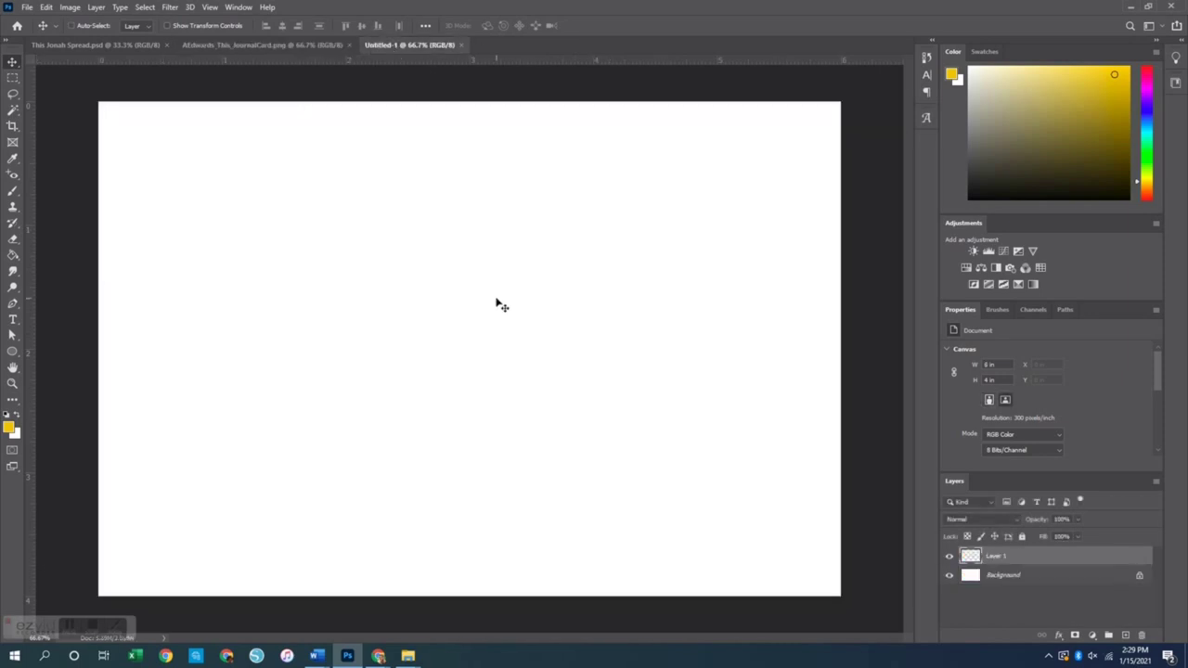
{"action": "key", "text": "ctrl+v"}
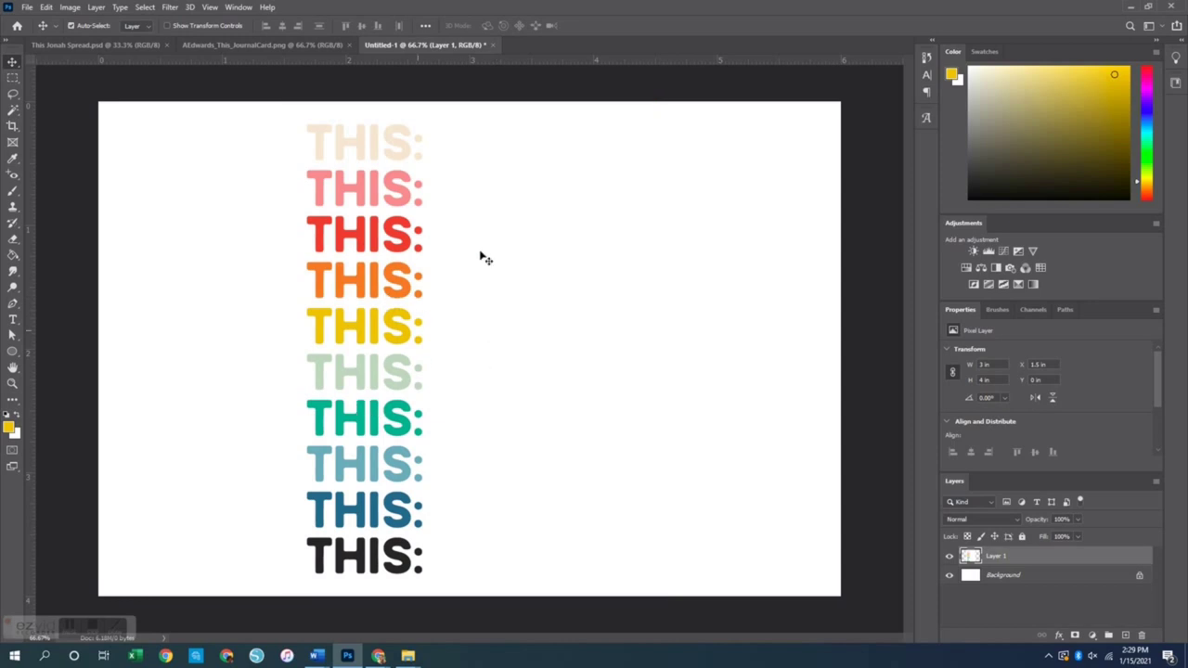
Move the pasted journal card 1.5 in sideways so it sits flush with the canvas's left edge
{"action": "left_click_drag", "start_coordinate": [408, 345], "coordinate": [228, 337]}
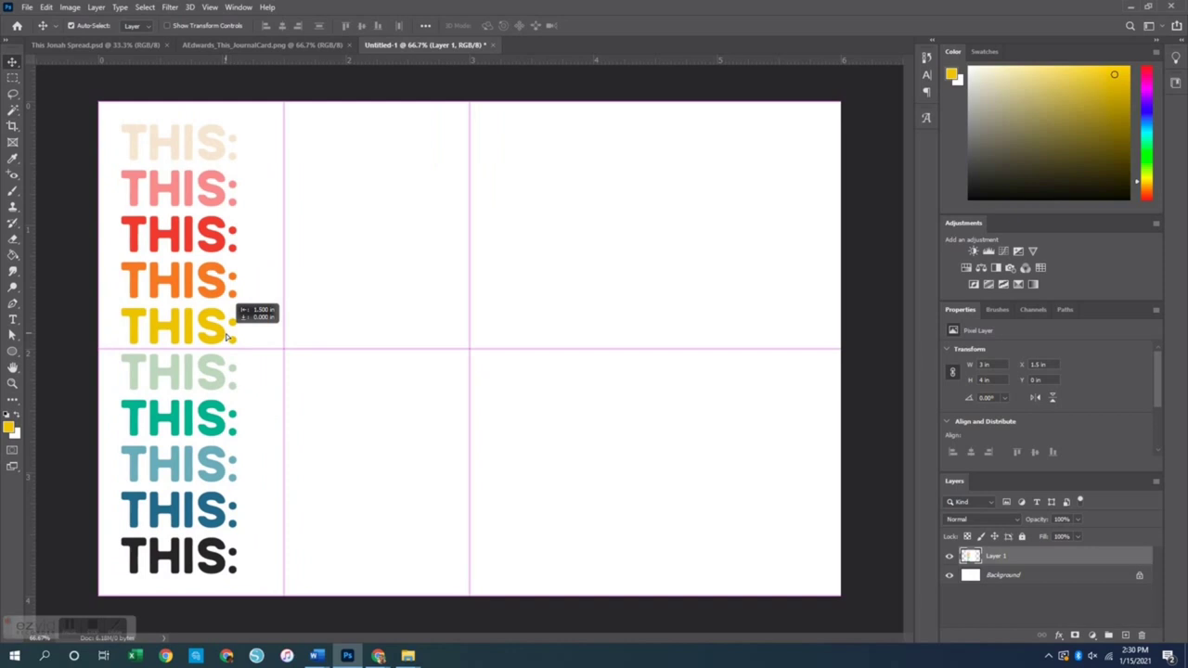
{"action": "left_click_drag", "start_coordinate": [226, 336], "coordinate": [231, 338]}
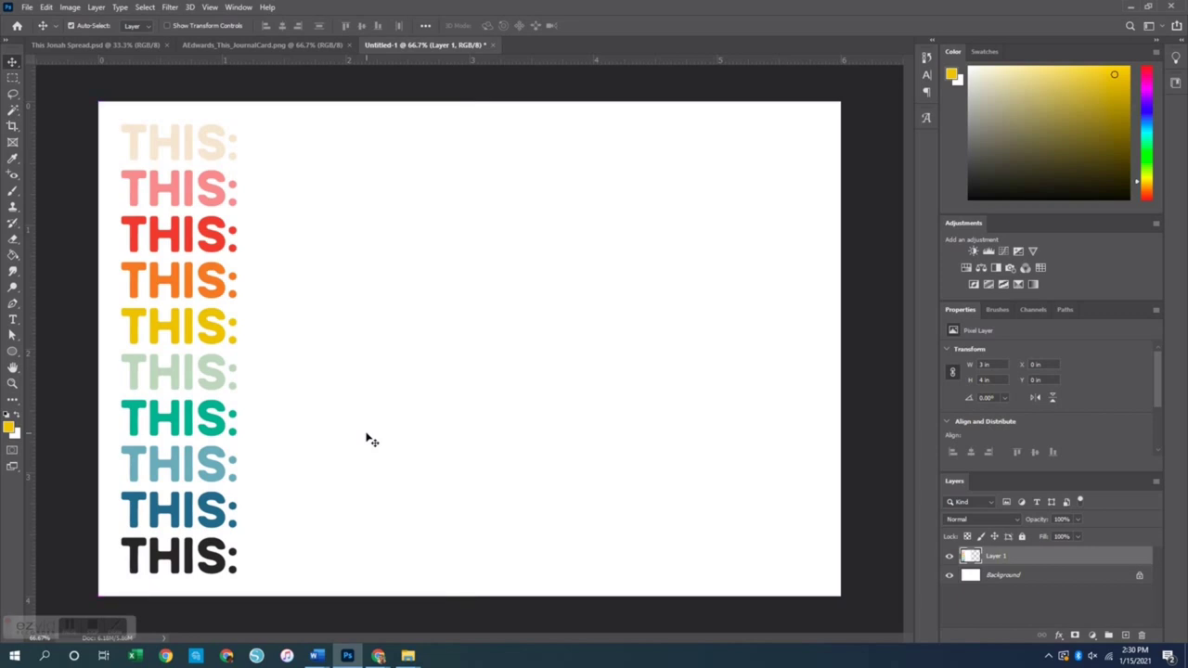
{"action": "key", "text": "ctrl+t"}
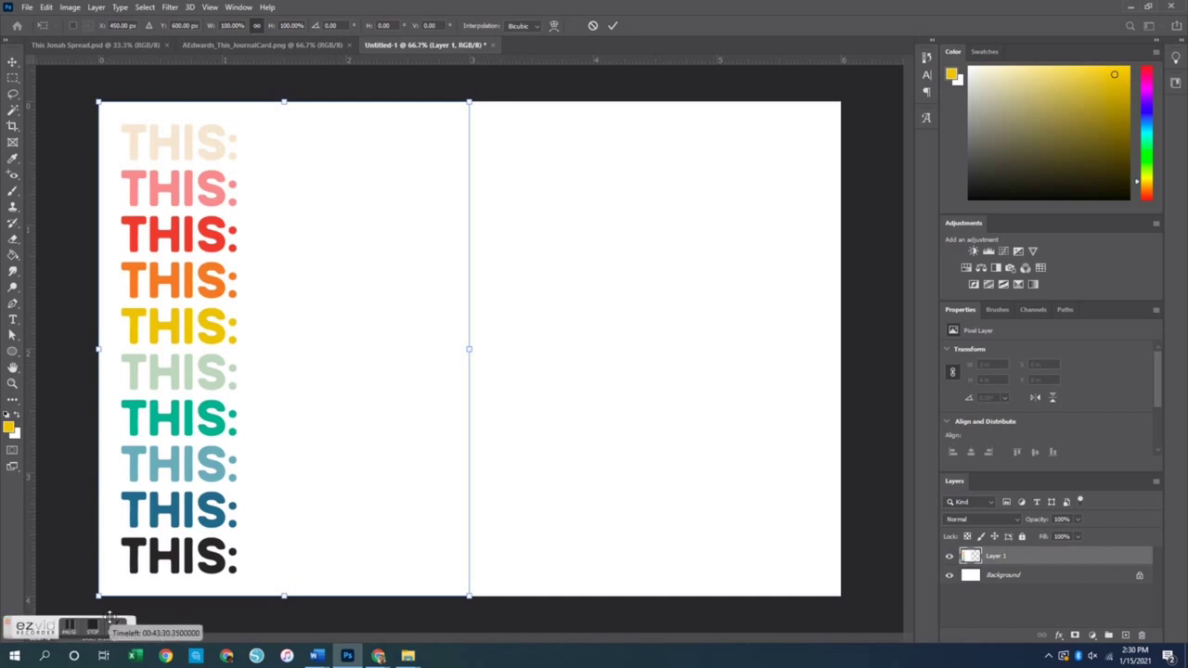
{"action": "key", "text": "Return"}
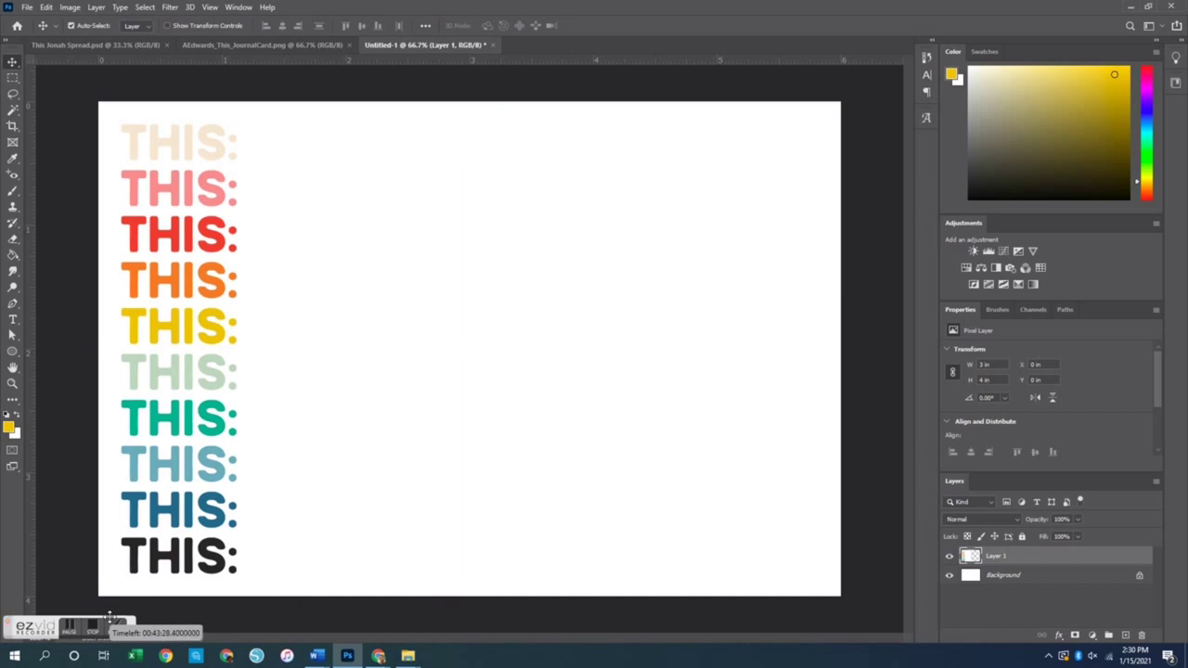
Merge the pasted card layer with the Background layer
{"action": "right_click", "coordinate": [1000, 577]}
{"action": "left_click", "coordinate": [1002, 617]}
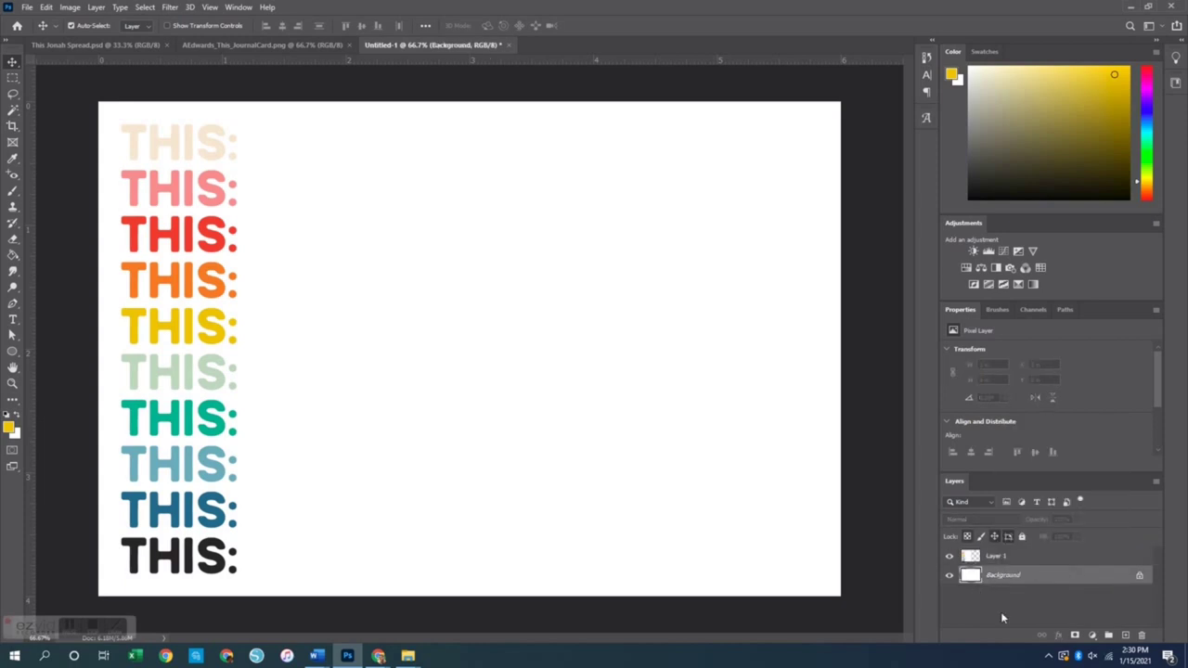
{"action": "left_click", "coordinate": [1003, 555]}
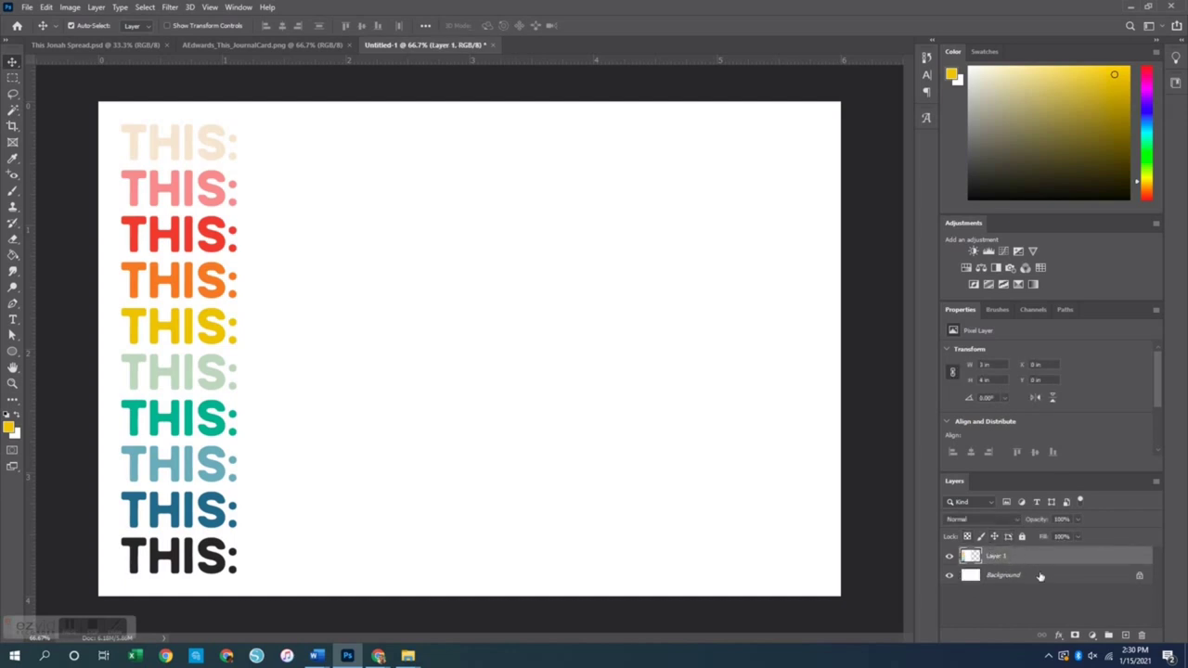
{"action": "left_click", "coordinate": [999, 579], "text": "shift"}
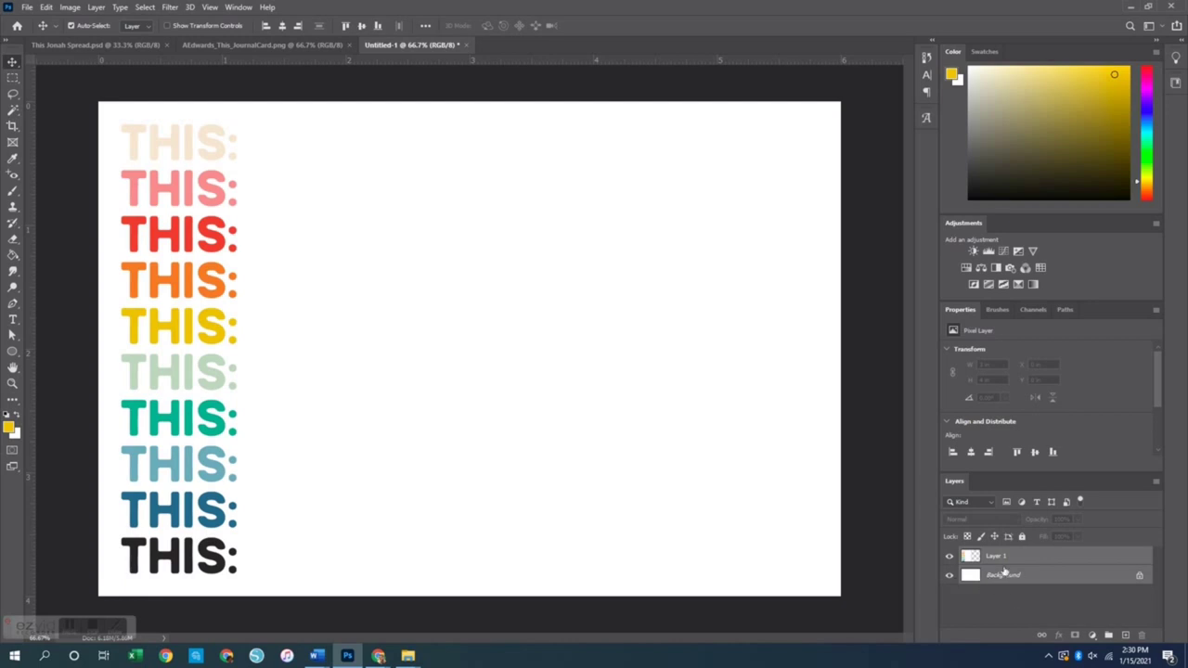
{"action": "right_click", "coordinate": [999, 577]}
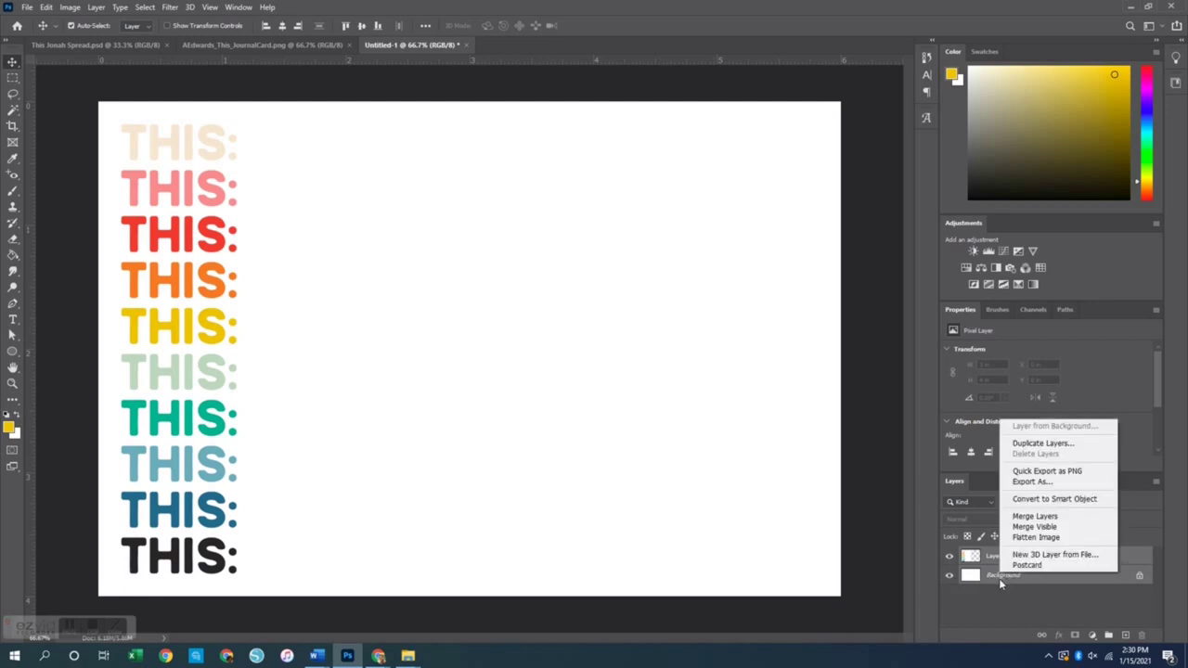
{"action": "left_click", "coordinate": [1034, 518]}
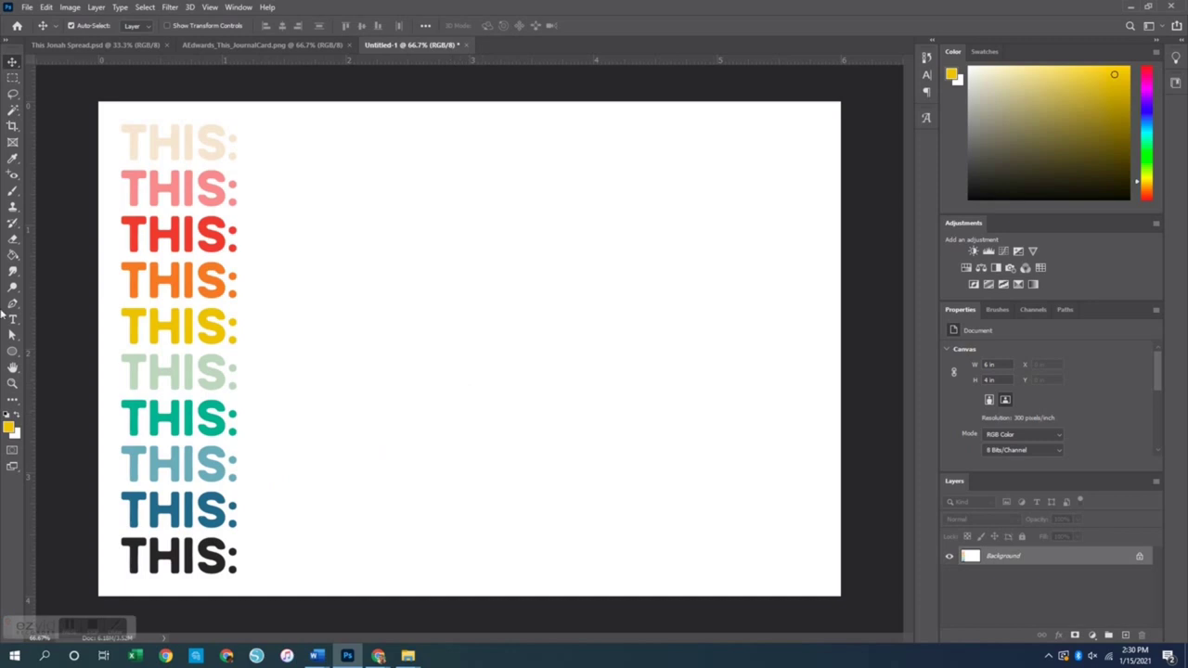
Set the foreground color to black
{"action": "left_click", "coordinate": [8, 426]}
{"action": "left_click", "coordinate": [745, 432]}
{"action": "left_click", "coordinate": [1021, 274]}
Try a two-line 8 pt Courier Std text box beside the first THIS: line, and undo it
{"action": "left_click", "coordinate": [13, 318]}
{"action": "left_click_drag", "start_coordinate": [250, 128], "coordinate": [807, 162]}
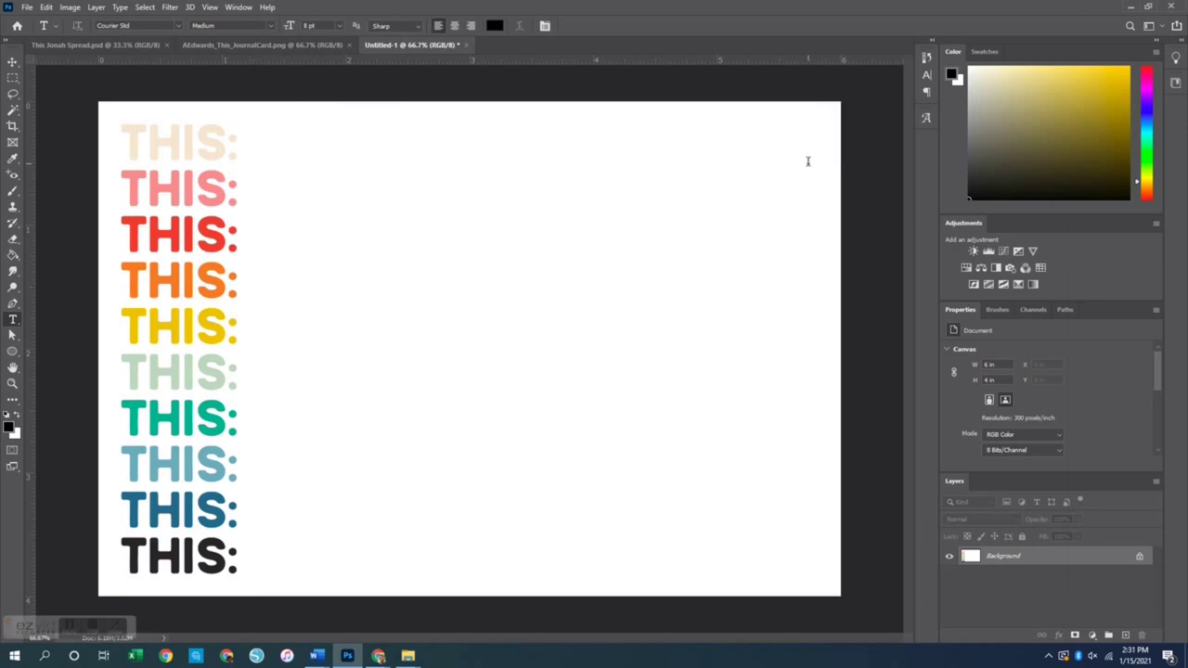
{"action": "left_click", "coordinate": [687, 205]}
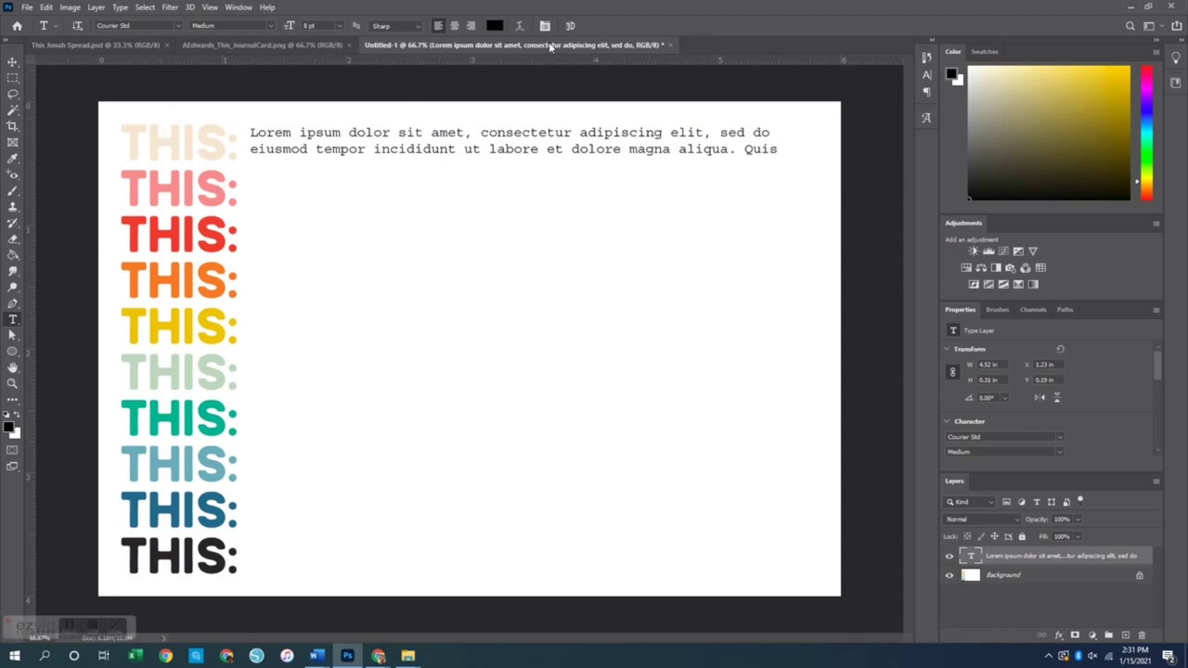
{"action": "key", "text": "ctrl+z"}
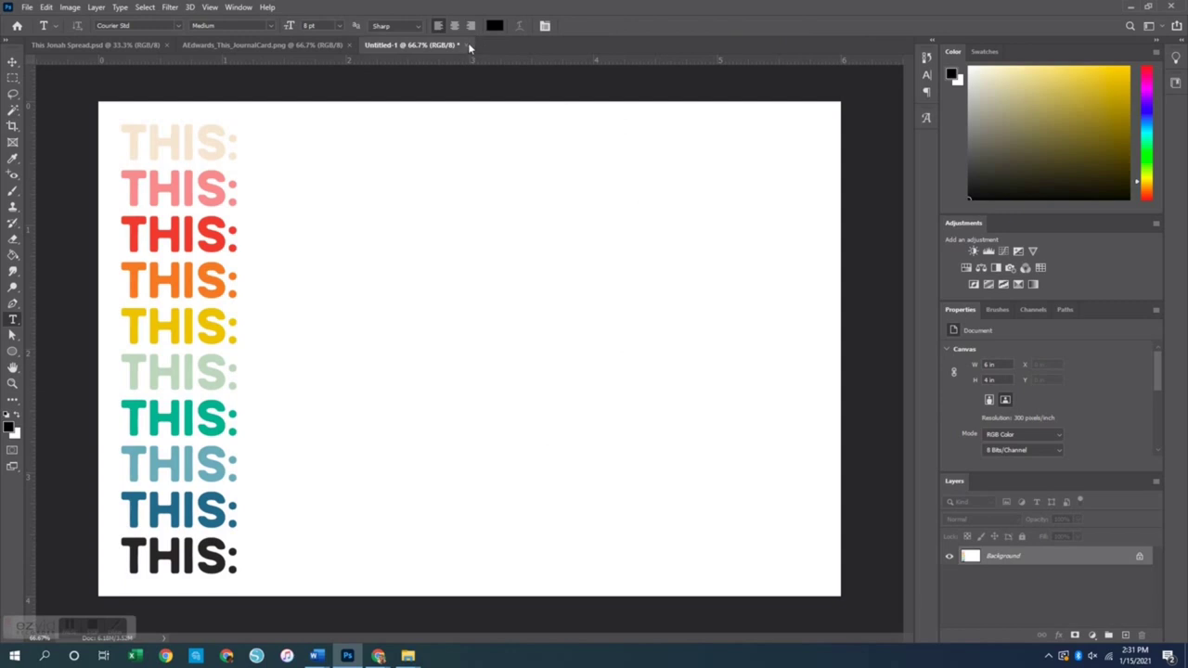
Close the untitled document without saving it and close the THIS: journal card file
{"action": "left_click", "coordinate": [464, 45]}
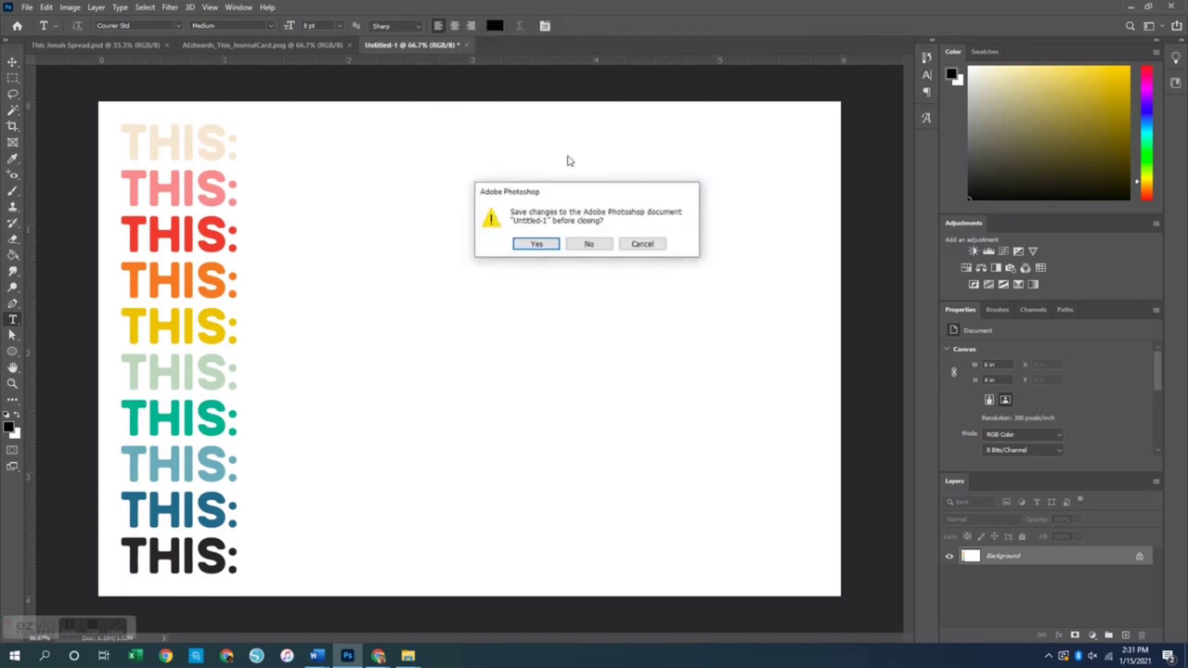
{"action": "left_click", "coordinate": [588, 243]}
{"action": "left_click", "coordinate": [348, 44]}
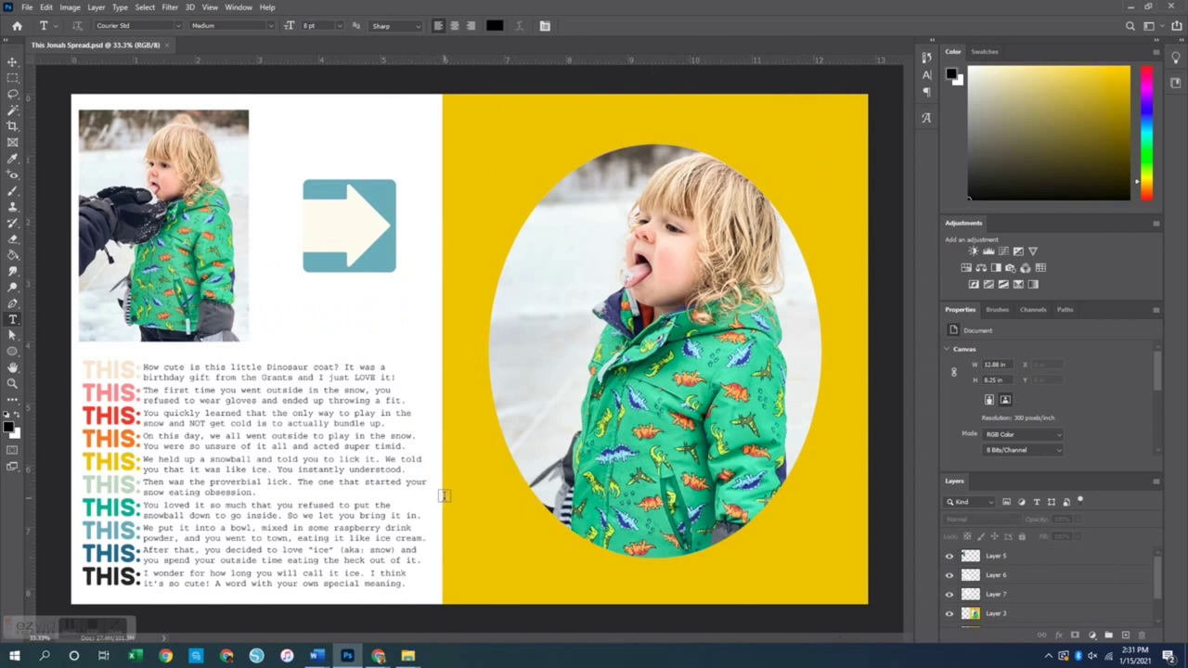
Open AEdwards_TheMostReliableWay_JournalCard.png and switch to the Move tool
{"action": "key", "text": "ctrl+o"}
{"action": "double_click", "coordinate": [464, 269]}
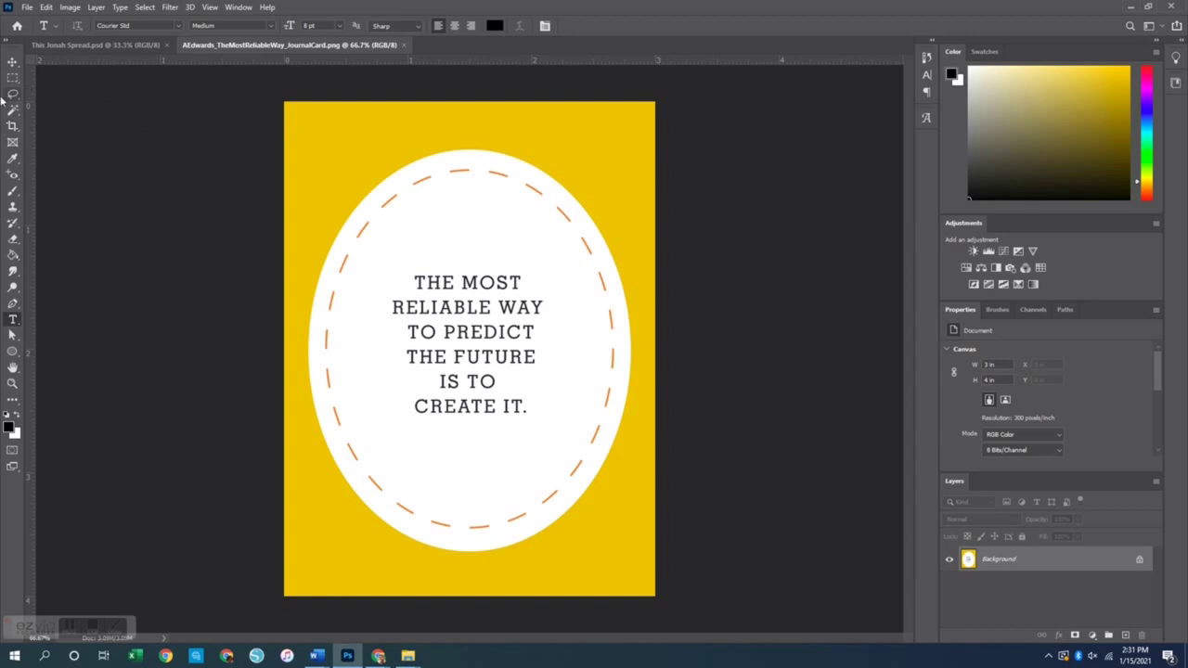
{"action": "left_click", "coordinate": [12, 62]}
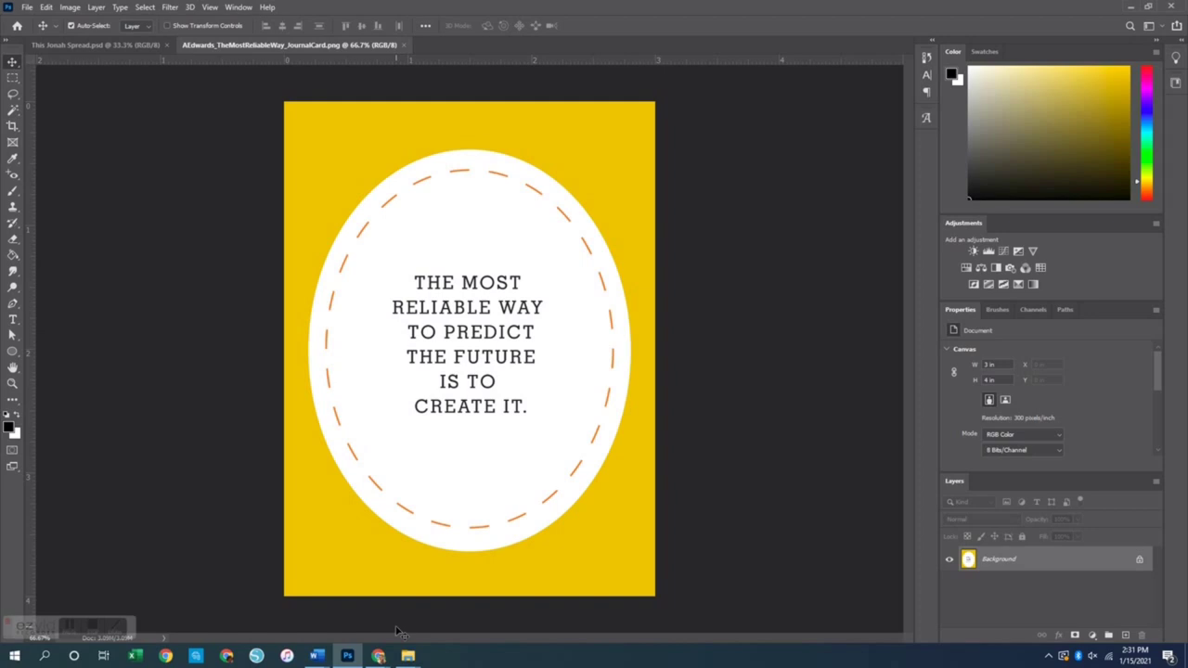
Set up a crop of the yellow quote card at 6.875 x 8.25 in with a resolution of 300 px/in
{"action": "left_click", "coordinate": [12, 127]}
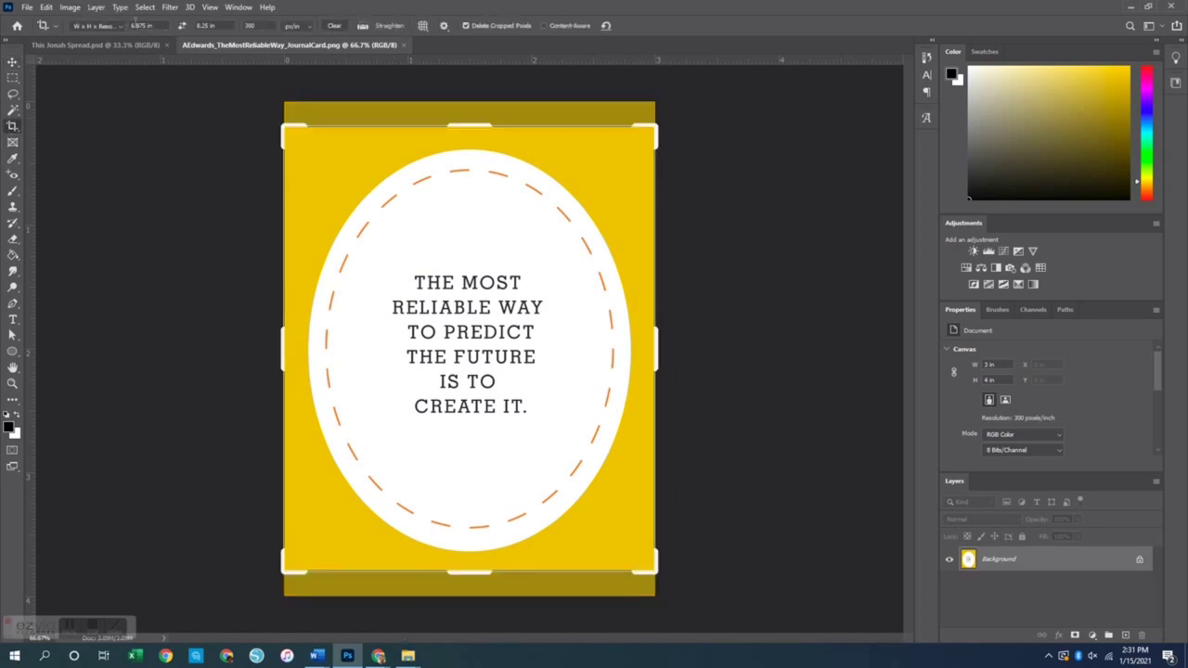
{"action": "left_click", "coordinate": [160, 25]}
{"action": "type", "text": "6.875"}
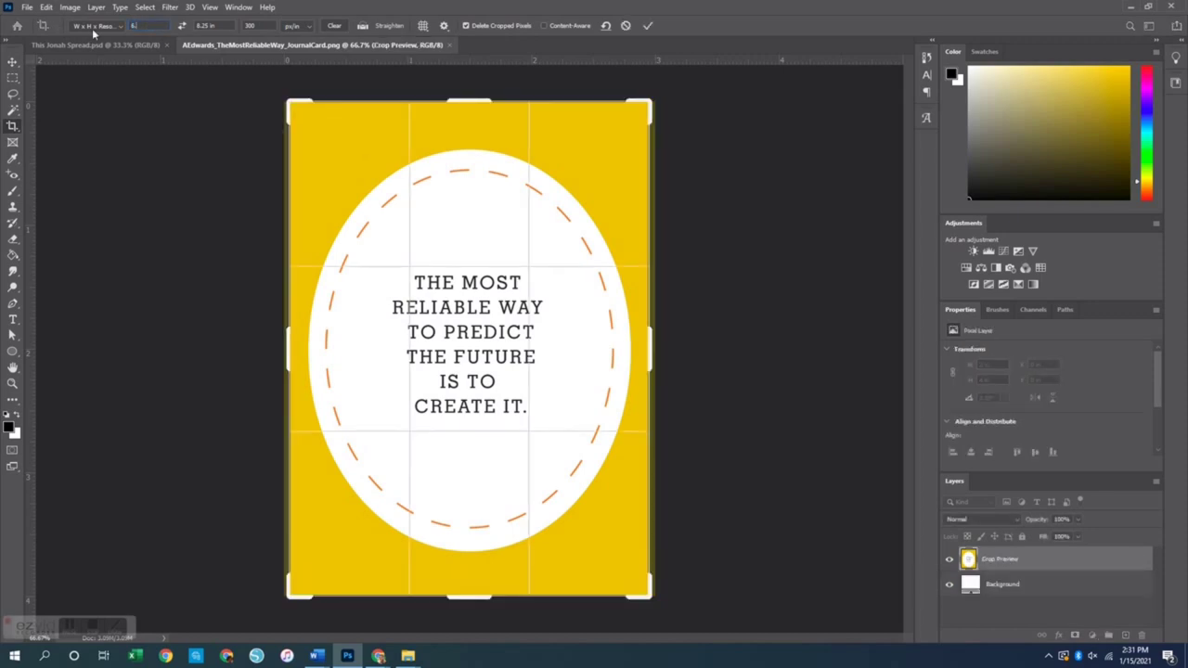
{"action": "key", "text": "Tab"}
{"action": "key", "text": "Tab"}
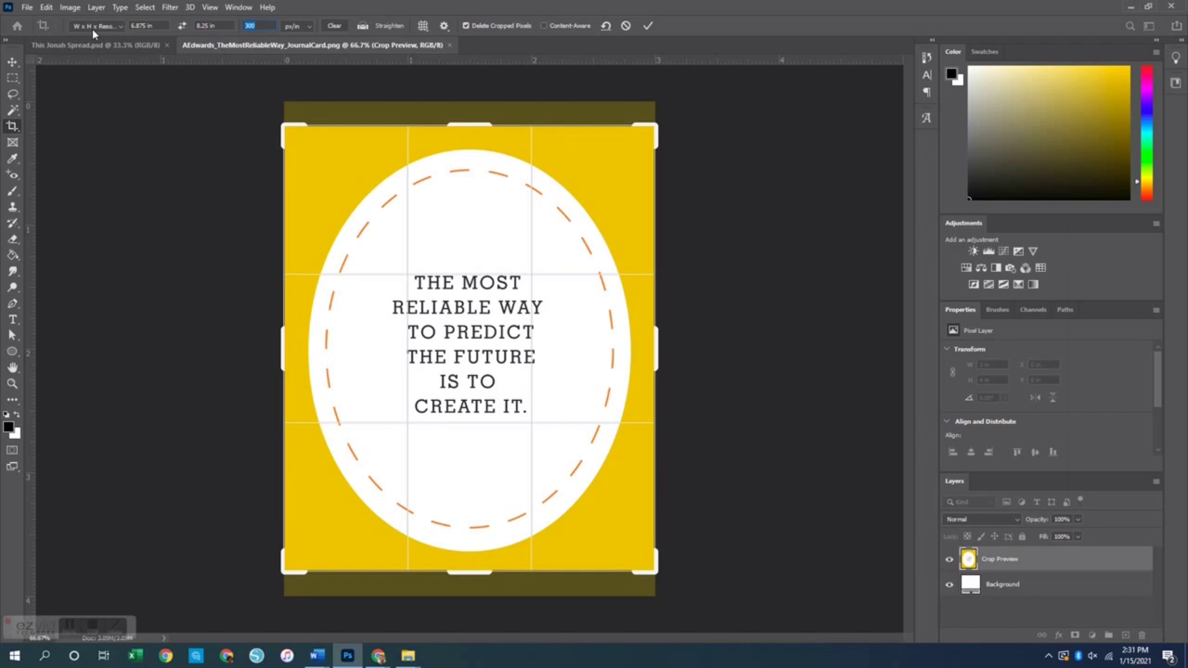
{"action": "type", "text": "300"}
Enlarge the crop frame to span the card's full height, extending past both of its sides
{"action": "left_click_drag", "start_coordinate": [474, 126], "coordinate": [472, 112]}
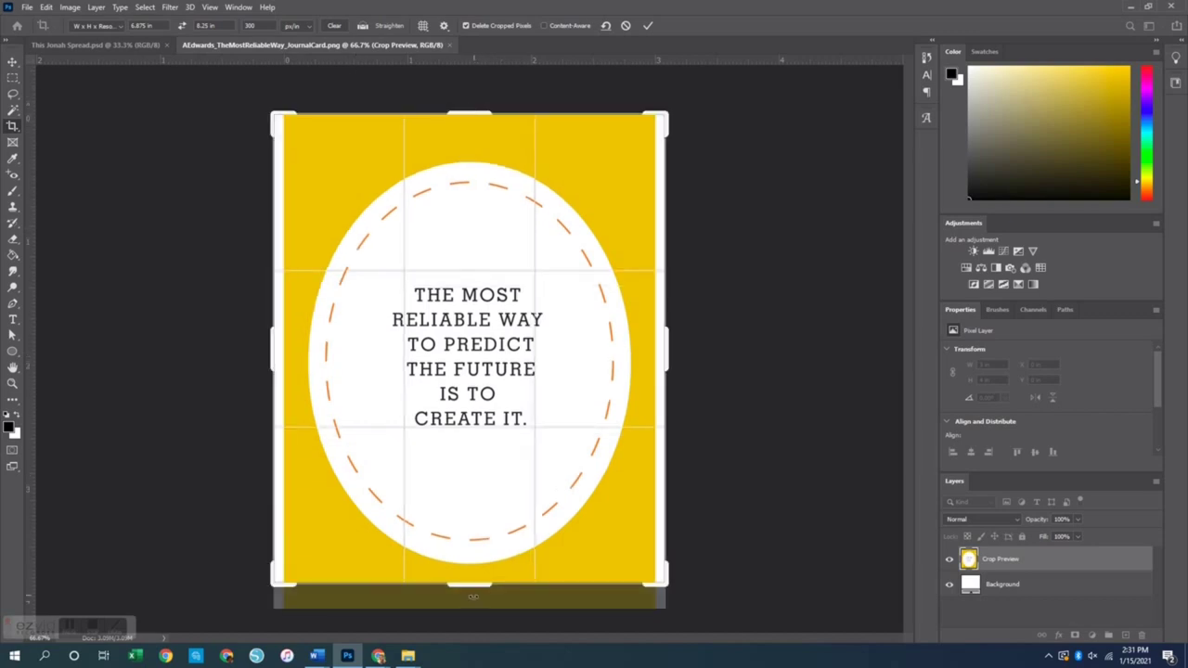
{"action": "left_click_drag", "start_coordinate": [471, 585], "coordinate": [464, 597]}
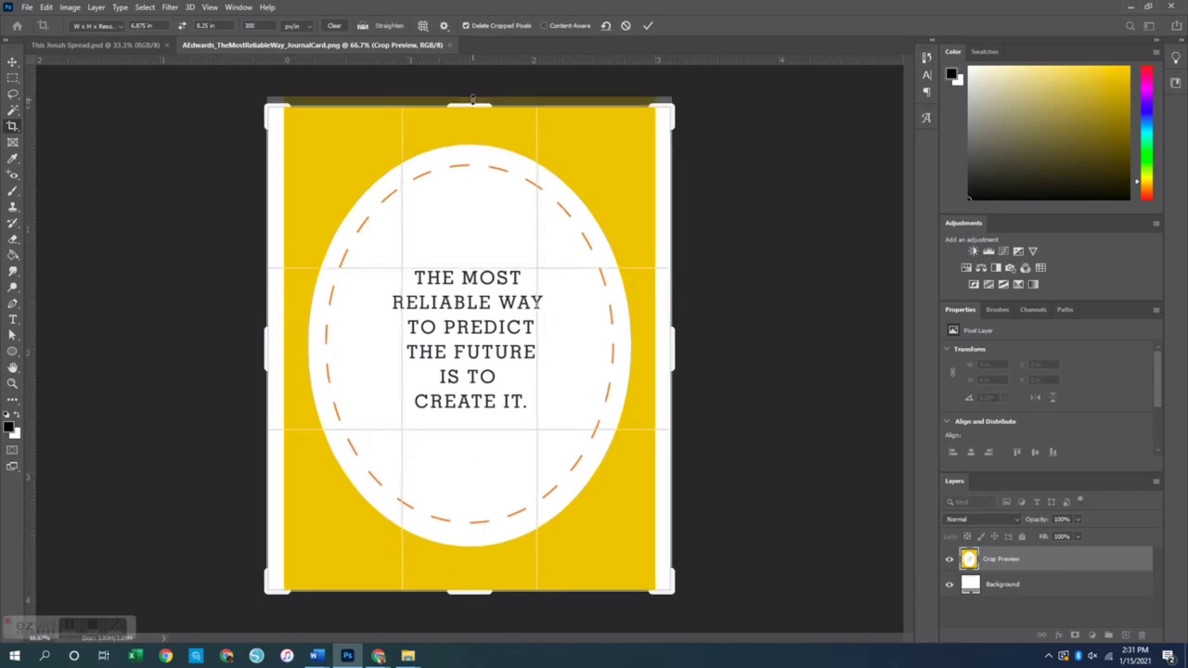
{"action": "left_click_drag", "start_coordinate": [474, 96], "coordinate": [473, 95]}
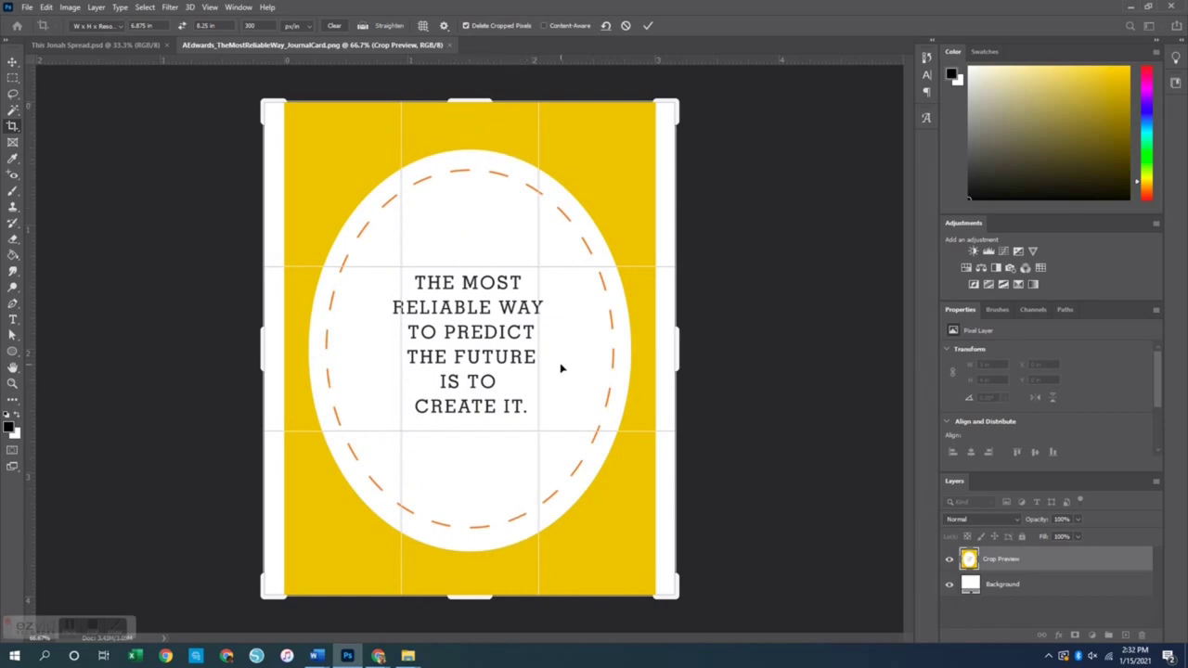
Apply the crop to the yellow quote card and fit the whole card on screen
{"action": "key", "text": "Return"}
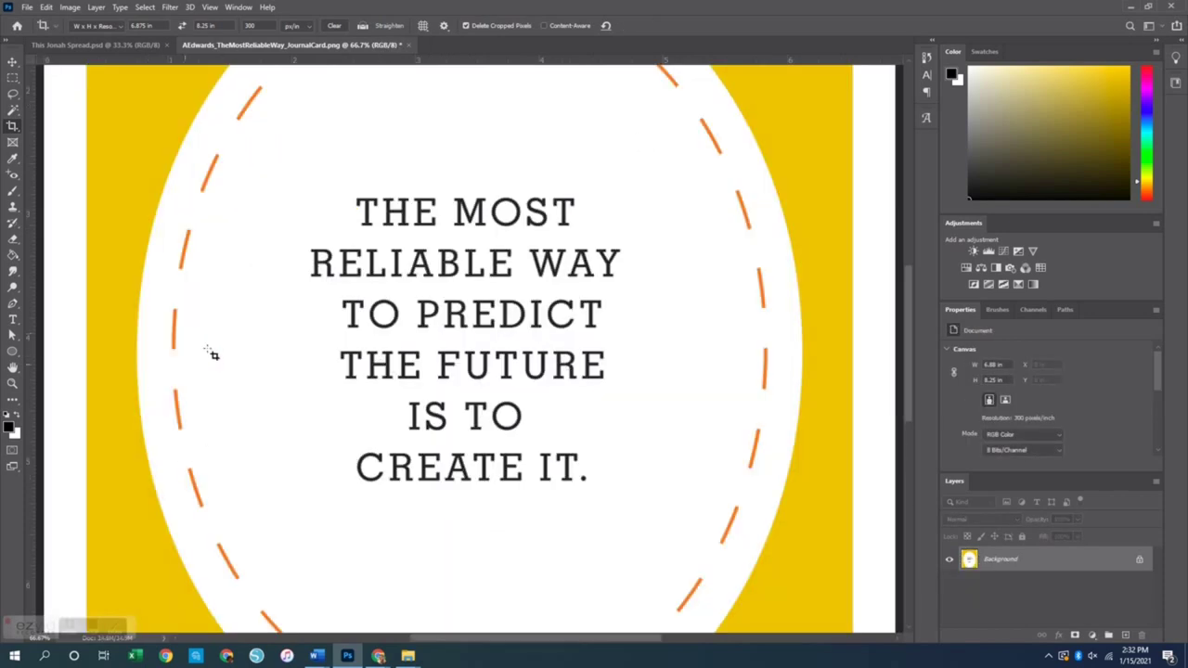
{"action": "left_click", "coordinate": [11, 385]}
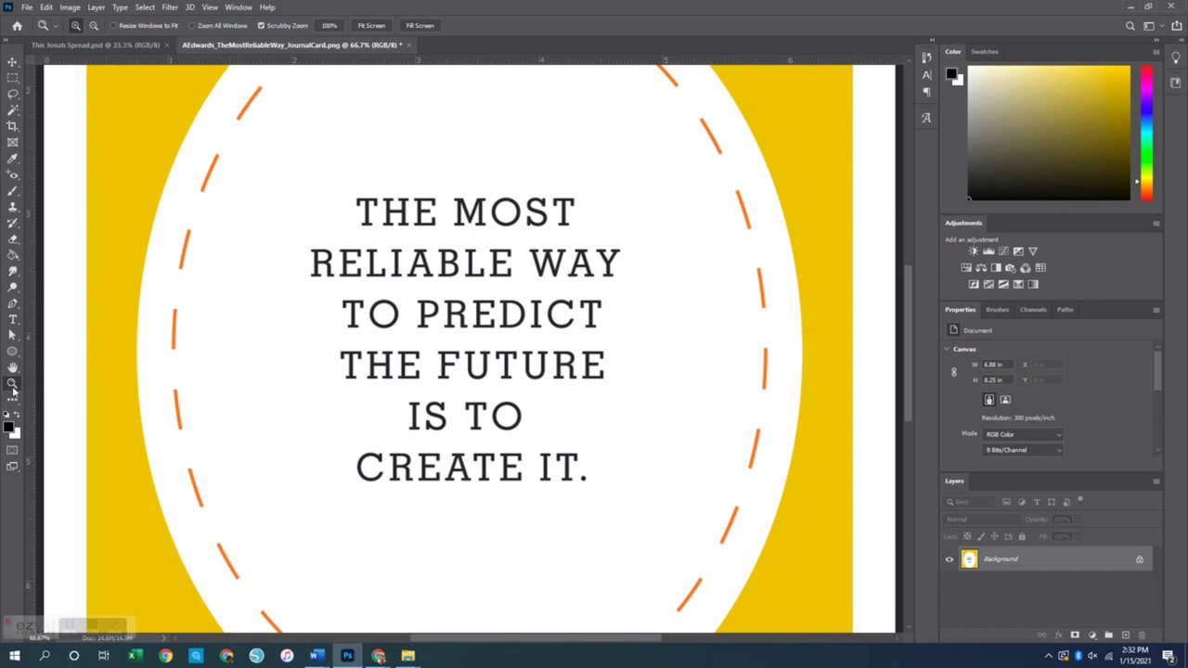
{"action": "right_click", "coordinate": [454, 414]}
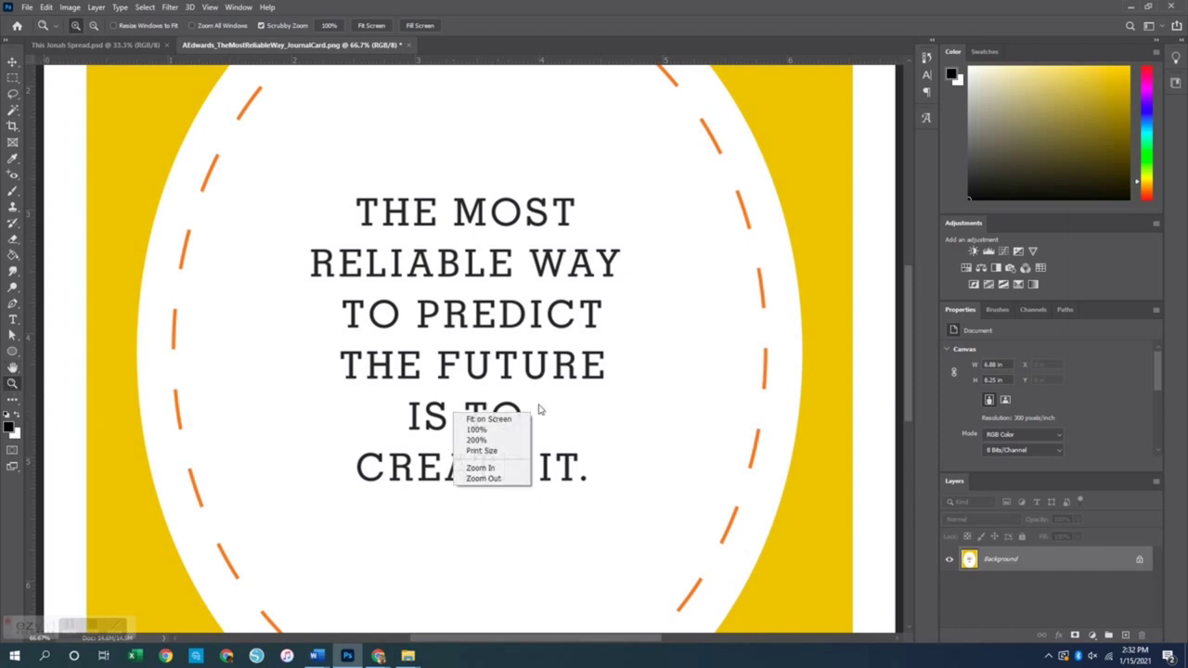
{"action": "left_click", "coordinate": [487, 420]}
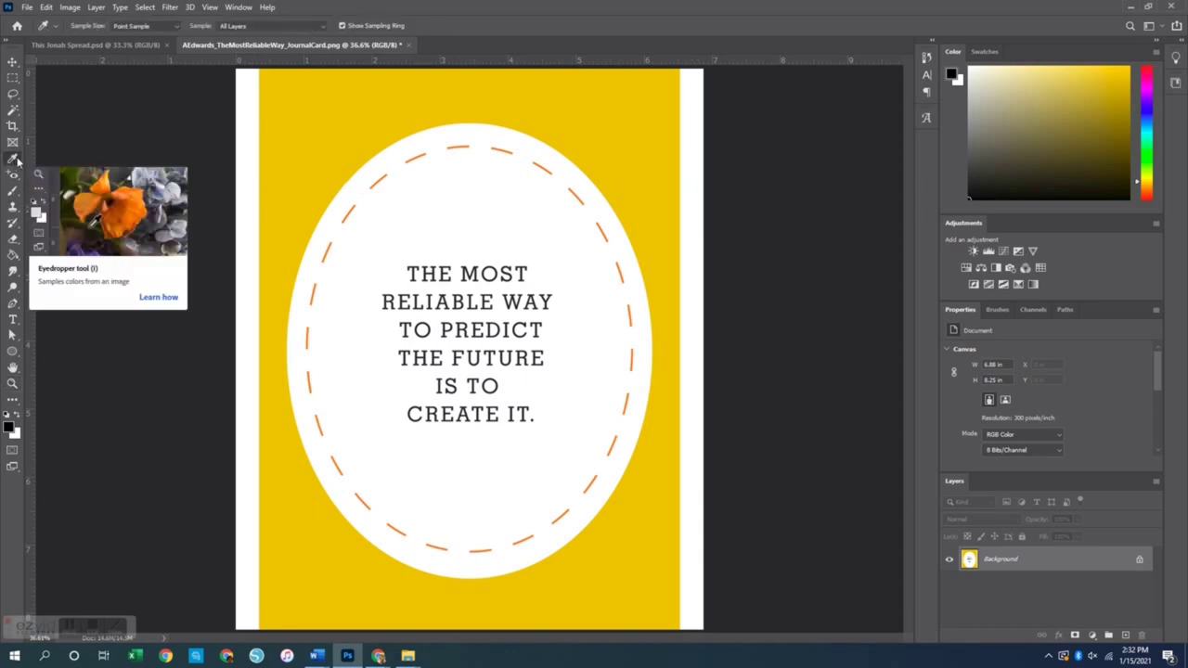
Sample the card's yellow and fill the white strips along both sides with it, undoing any fill that spills into the oval
{"action": "left_click", "coordinate": [293, 157]}
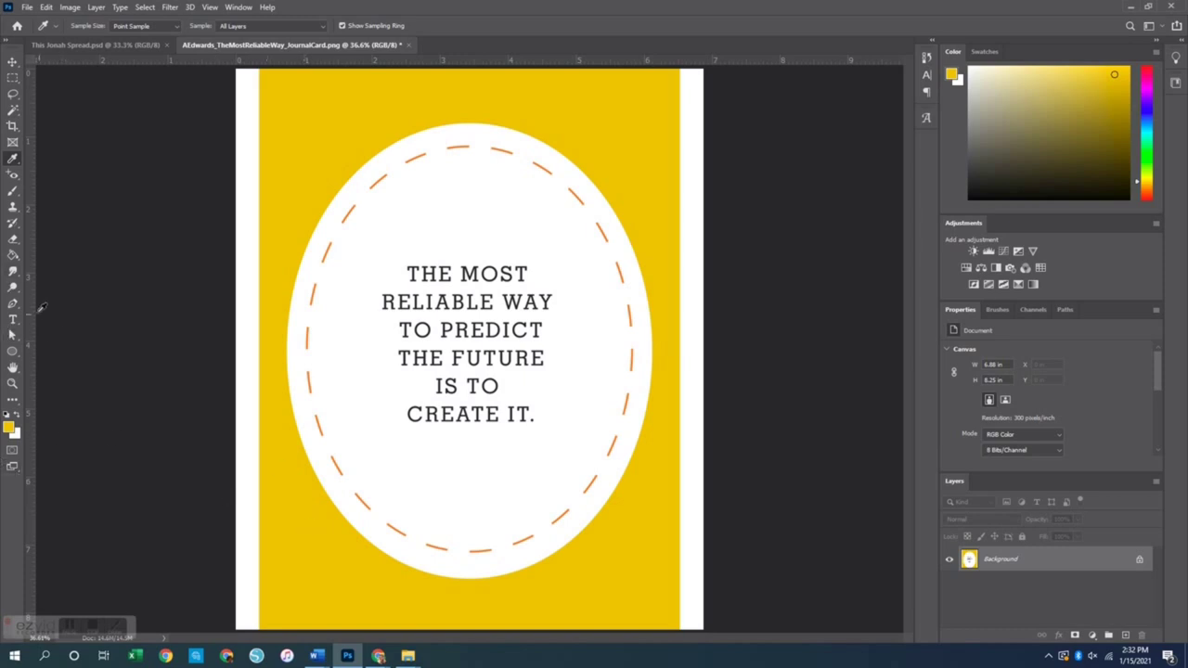
{"action": "left_click", "coordinate": [13, 255]}
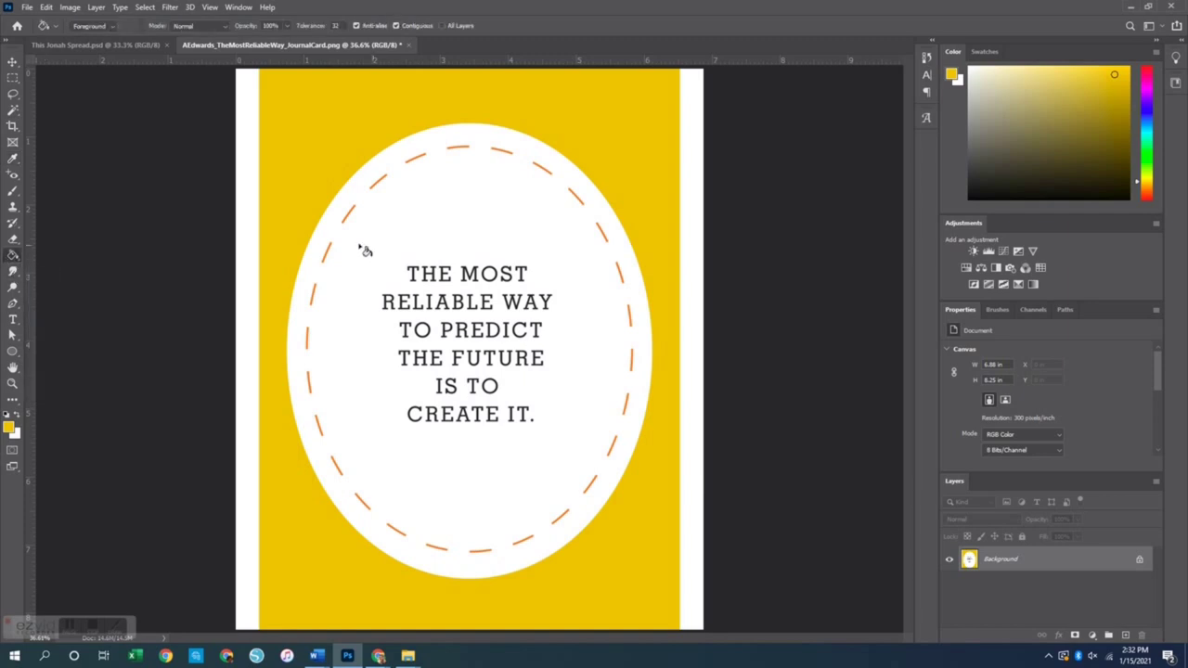
{"action": "left_click", "coordinate": [249, 299]}
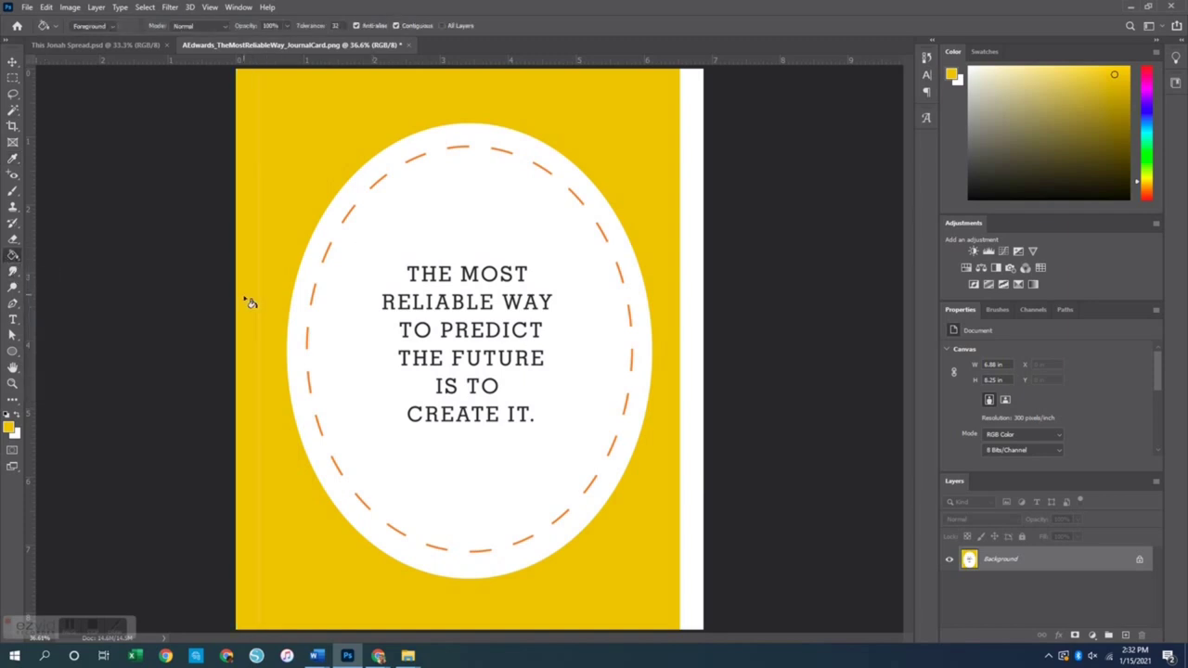
{"action": "left_click", "coordinate": [702, 306]}
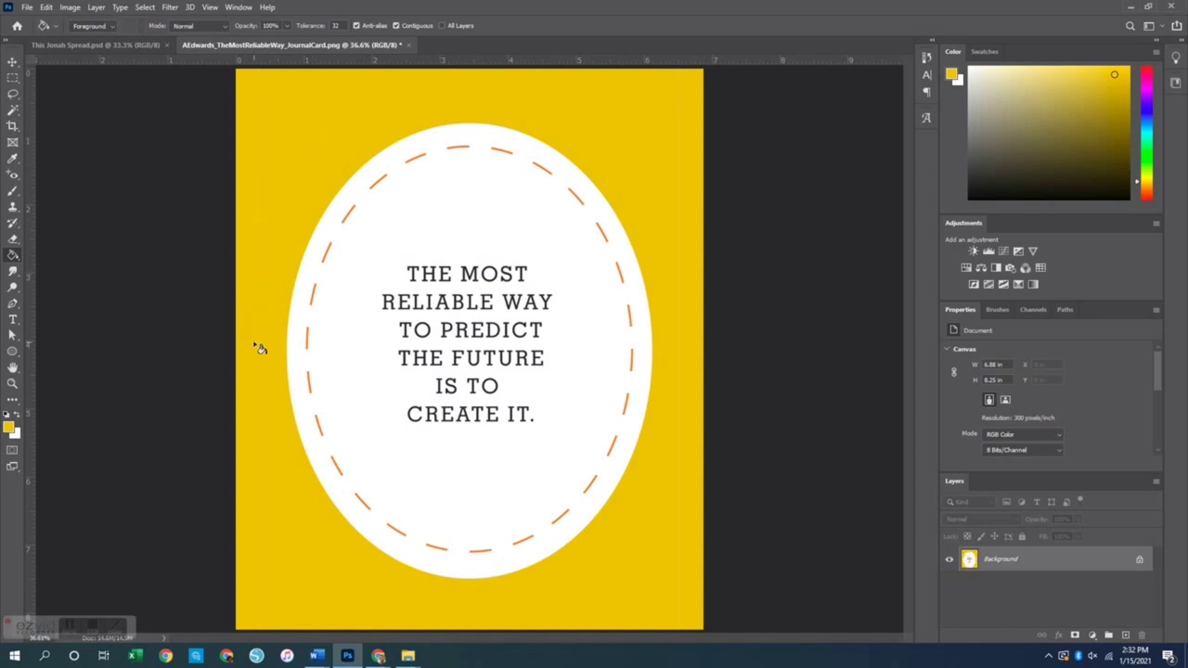
{"action": "left_click", "coordinate": [691, 399]}
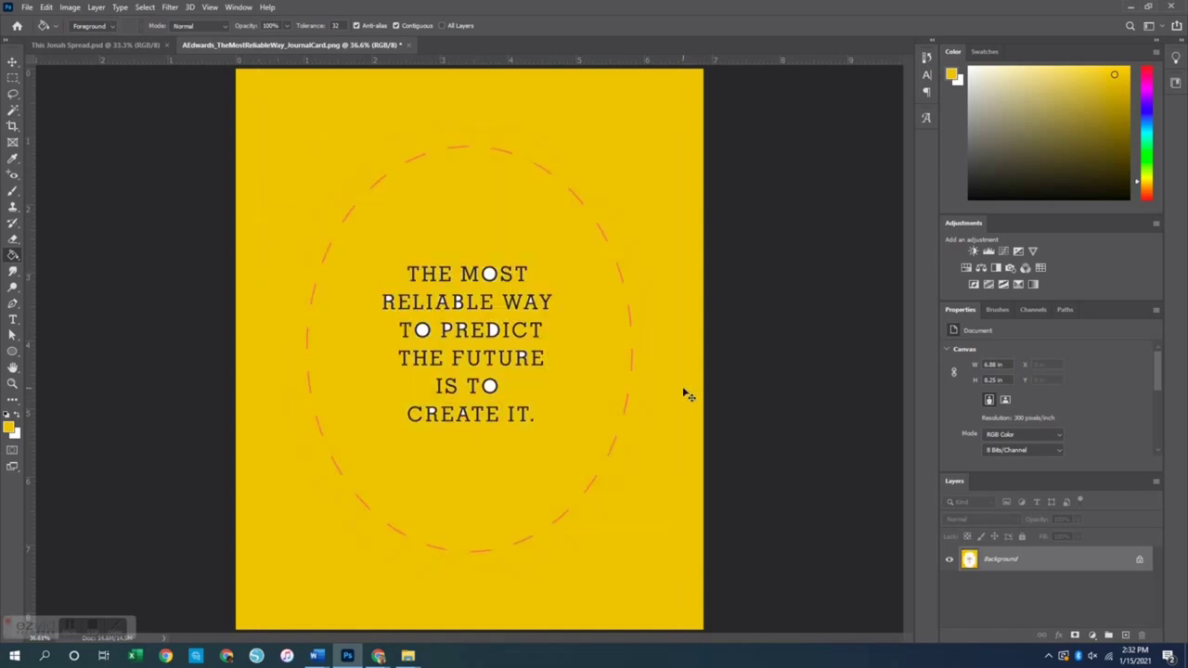
{"action": "key", "text": "ctrl+z"}
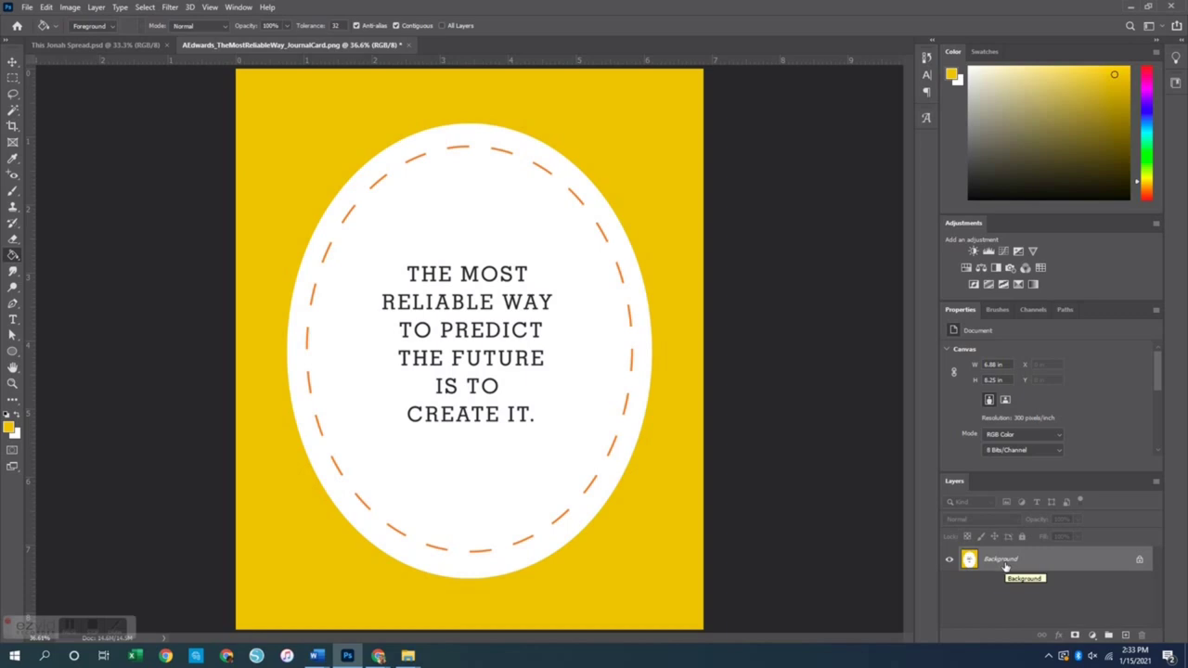
Unlock the background layer, select the yellow area around the oval with the Magic Wand and cut it onto its own layer
{"action": "left_click", "coordinate": [1140, 559]}
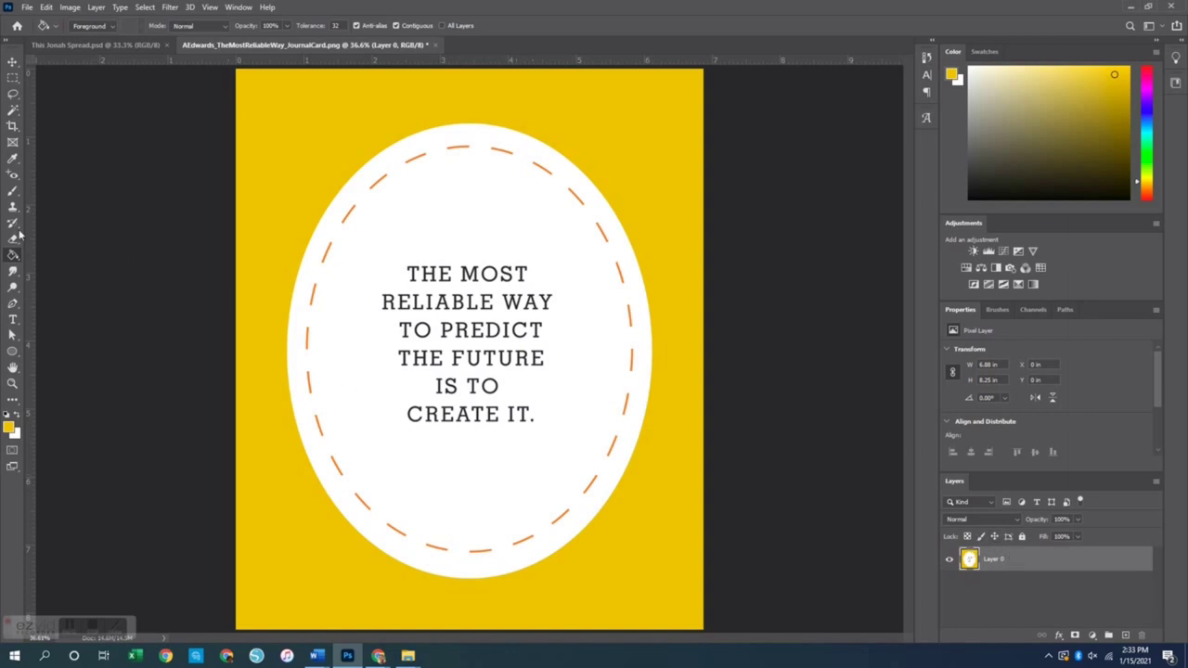
{"action": "left_click", "coordinate": [12, 111]}
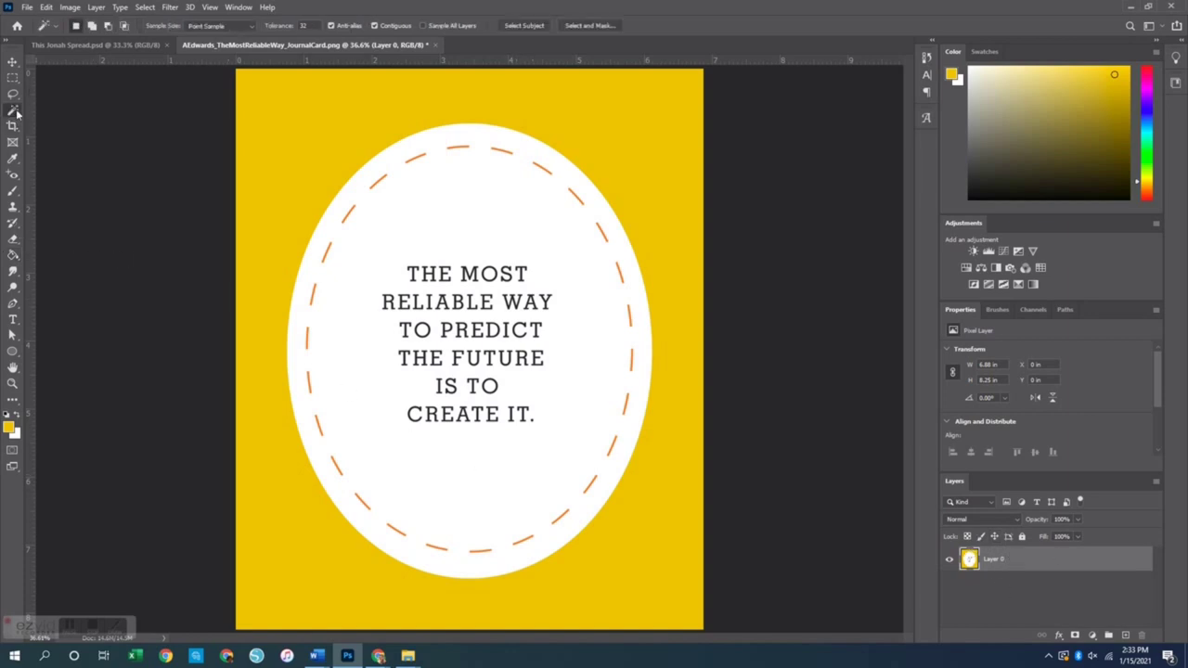
{"action": "right_click", "coordinate": [12, 111]}
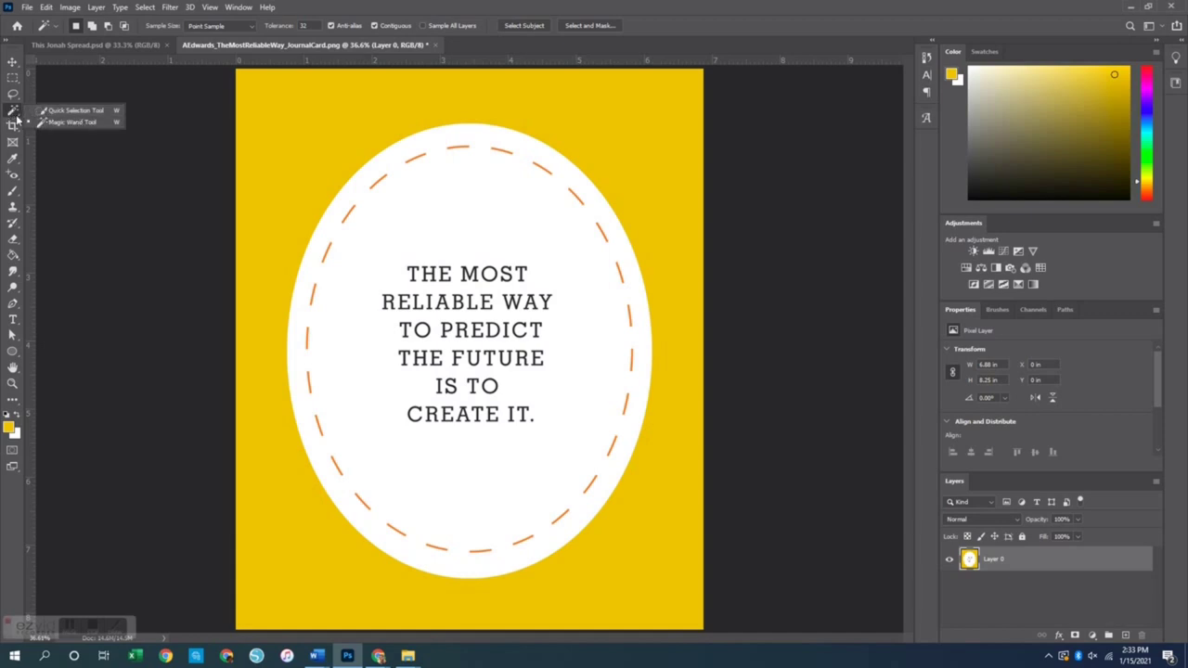
{"action": "left_click", "coordinate": [66, 122]}
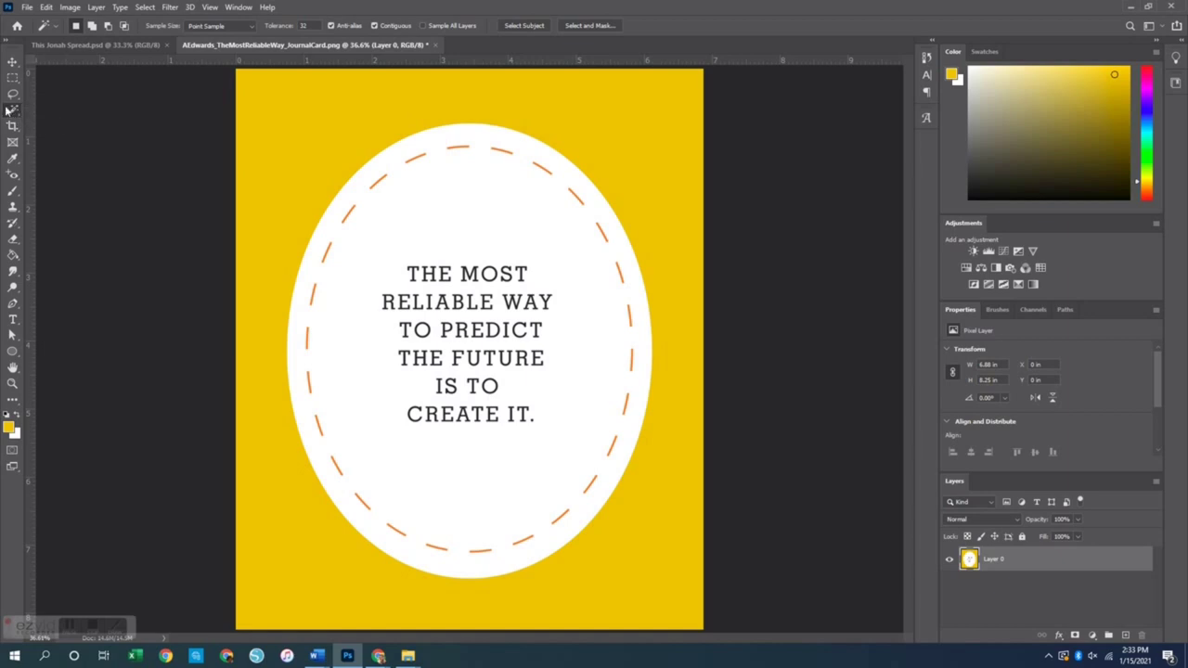
{"action": "left_click", "coordinate": [314, 141]}
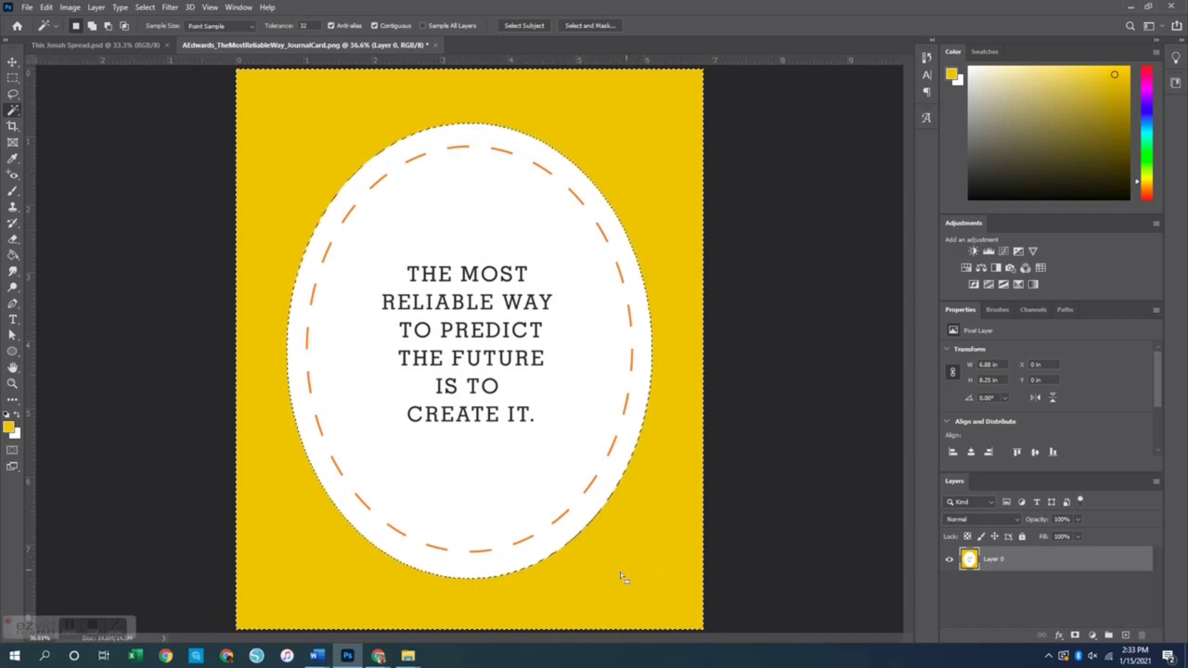
{"action": "right_click", "coordinate": [646, 214]}
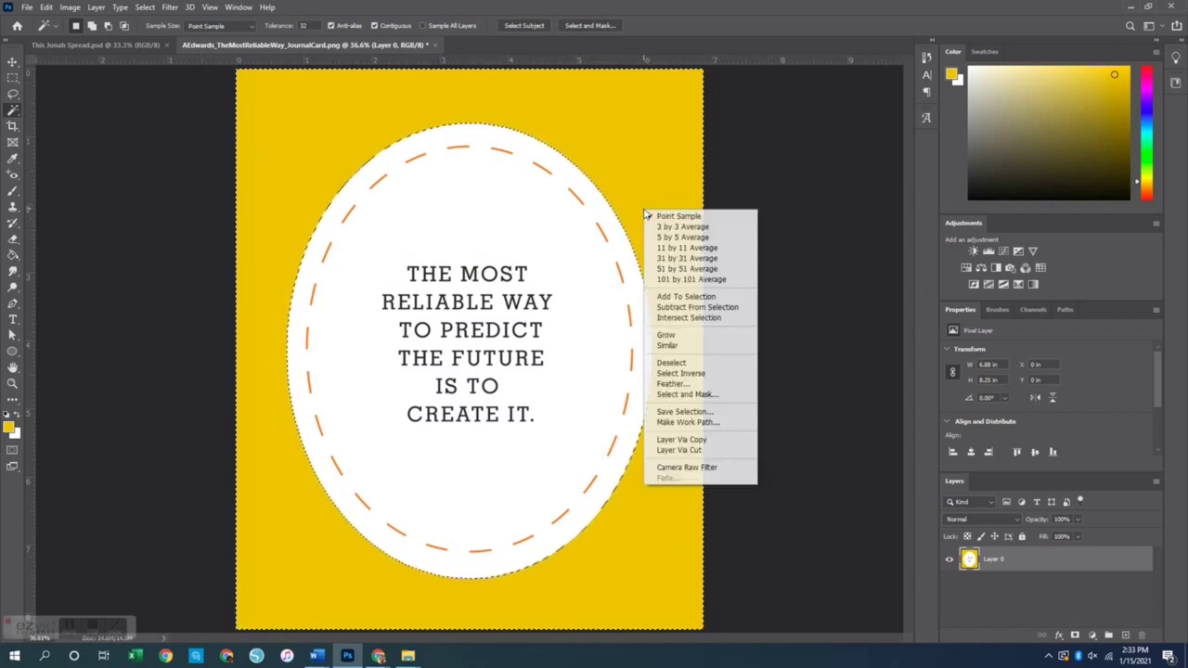
{"action": "left_click", "coordinate": [693, 452]}
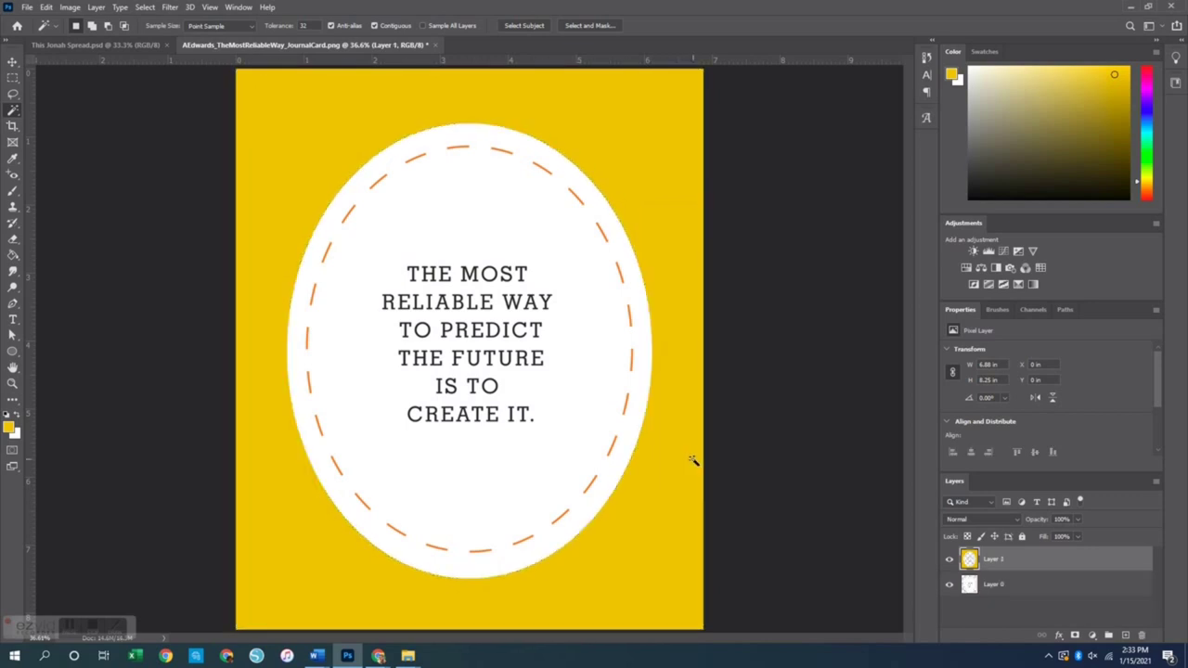
Examine the yellow frame layer and the white oval layer separately by toggling the visibility of each
{"action": "left_click", "coordinate": [998, 585]}
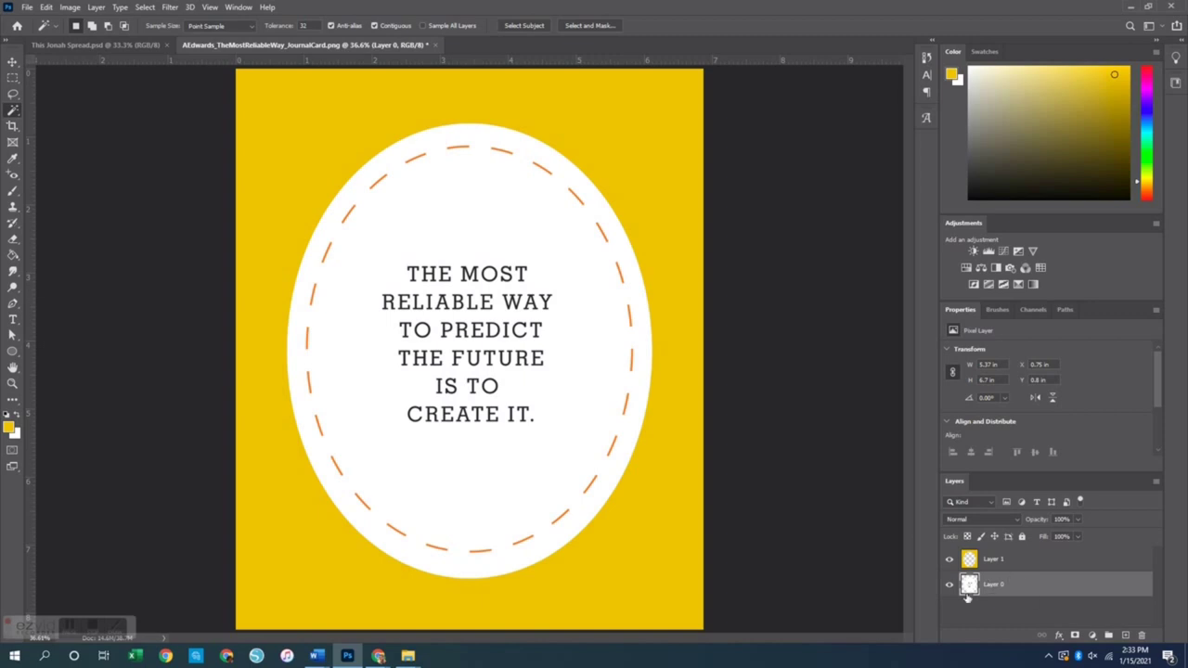
{"action": "left_click", "coordinate": [1001, 560]}
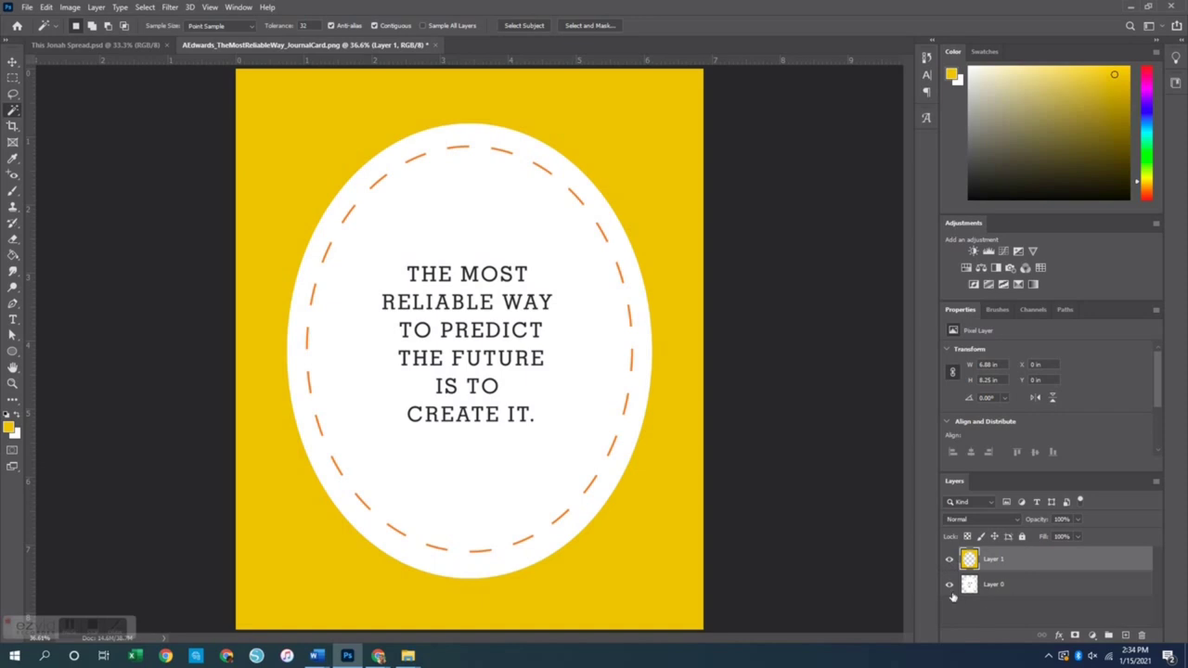
{"action": "left_click", "coordinate": [950, 560]}
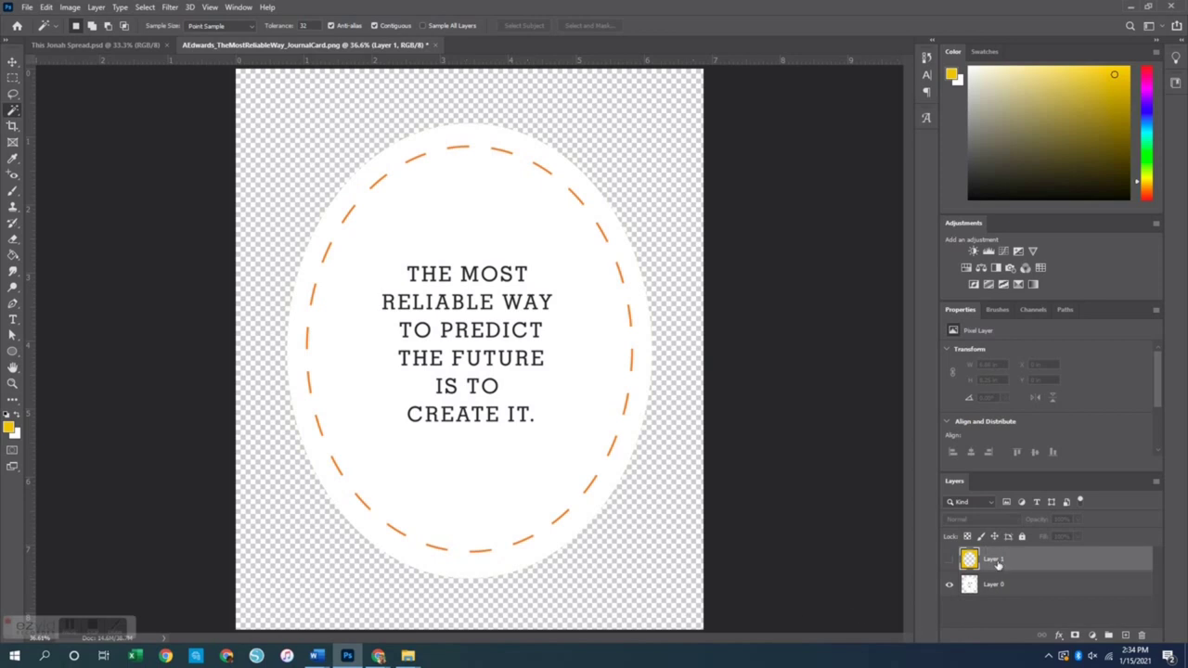
{"action": "left_click", "coordinate": [949, 559]}
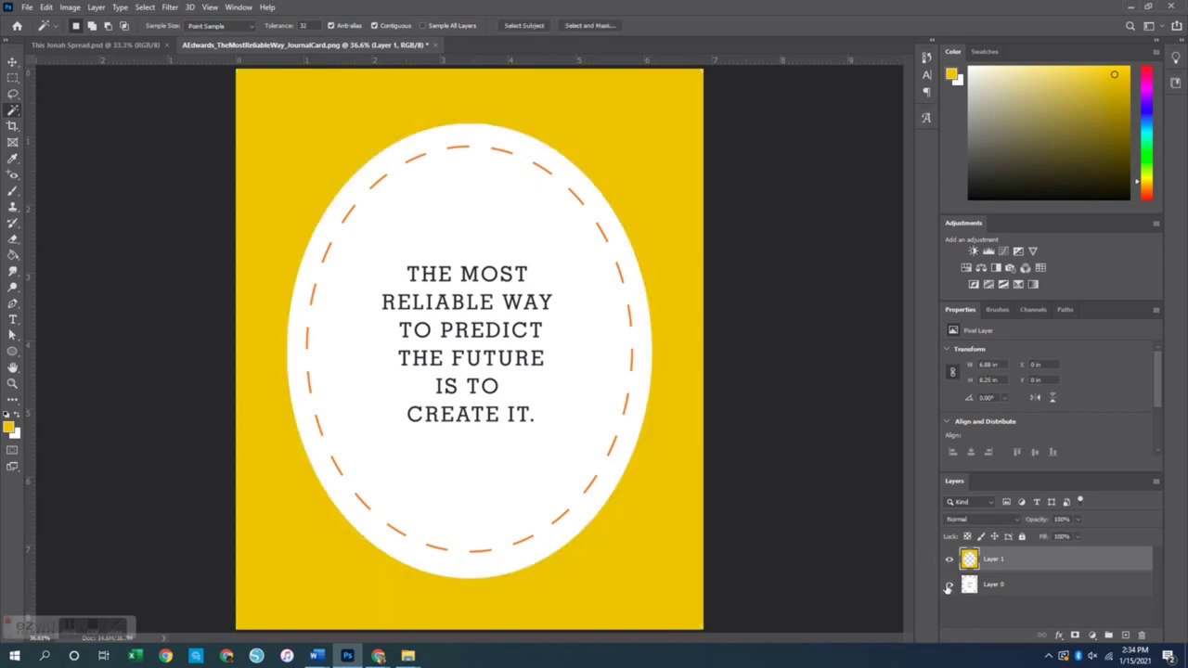
{"action": "left_click", "coordinate": [948, 583]}
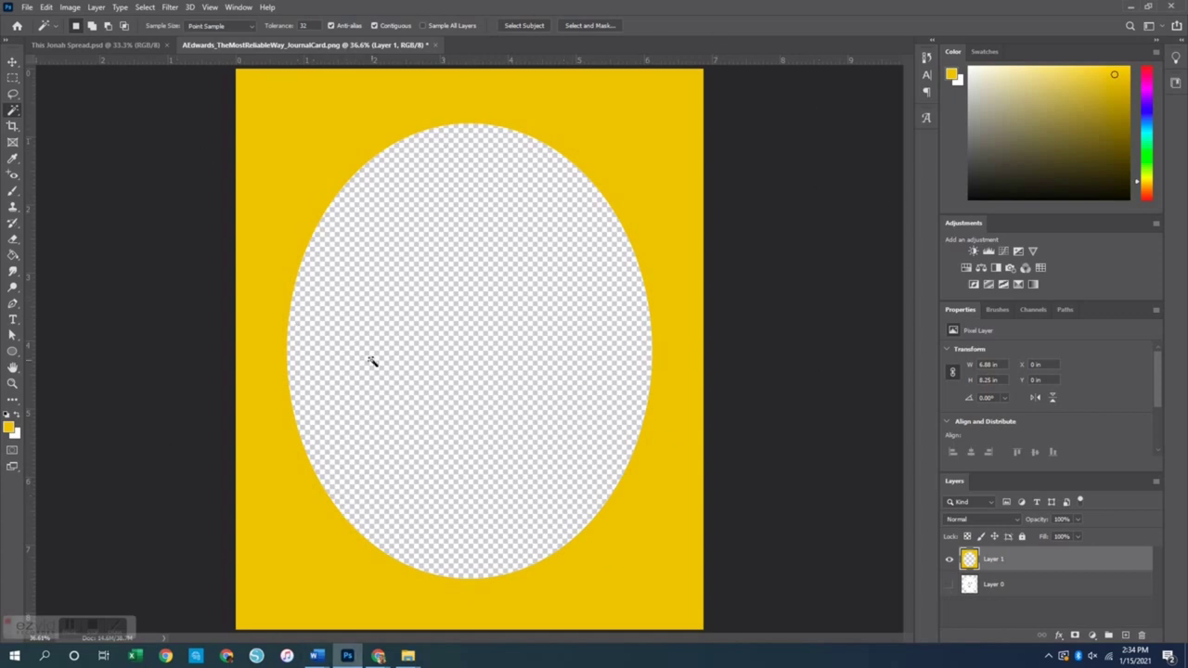
{"action": "left_click", "coordinate": [949, 583]}
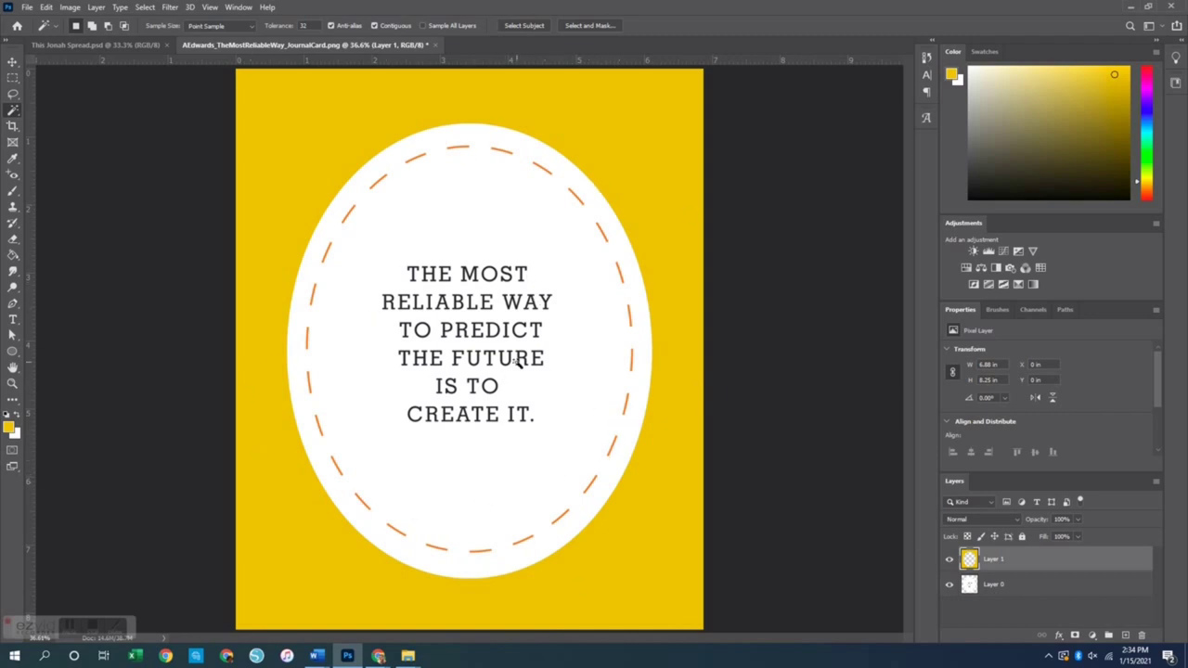
Open Photo Edited.jpg and copy the entire photo
{"action": "key", "text": "ctrl+o"}
{"action": "left_click", "coordinate": [269, 343]}
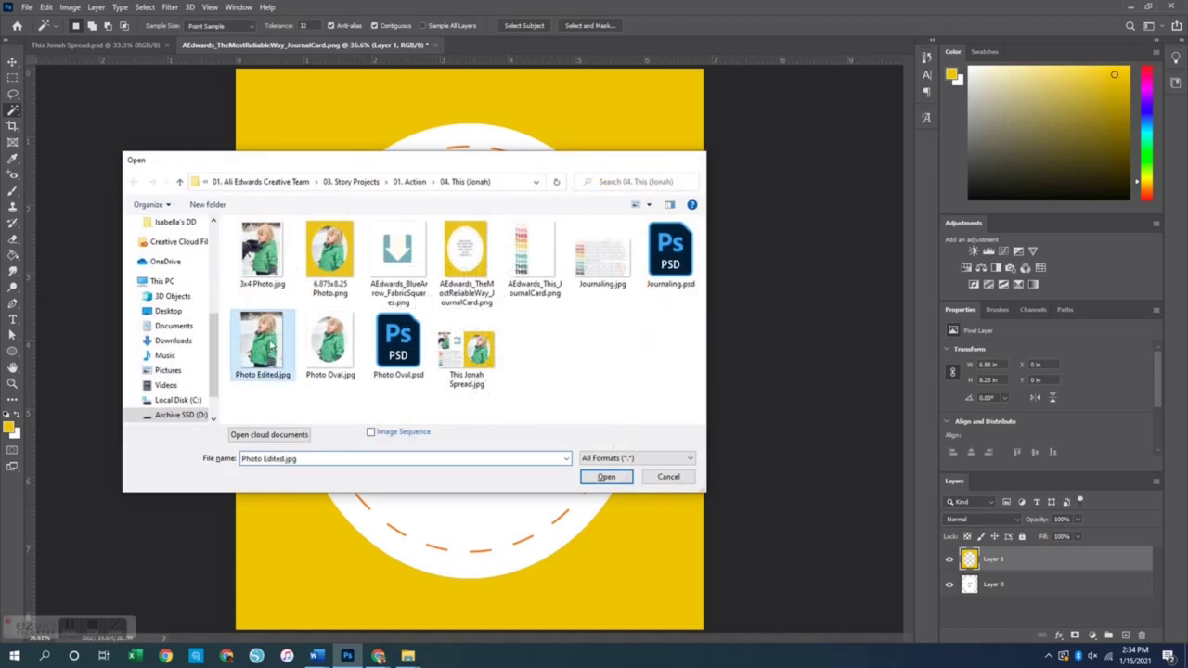
{"action": "double_click", "coordinate": [269, 344]}
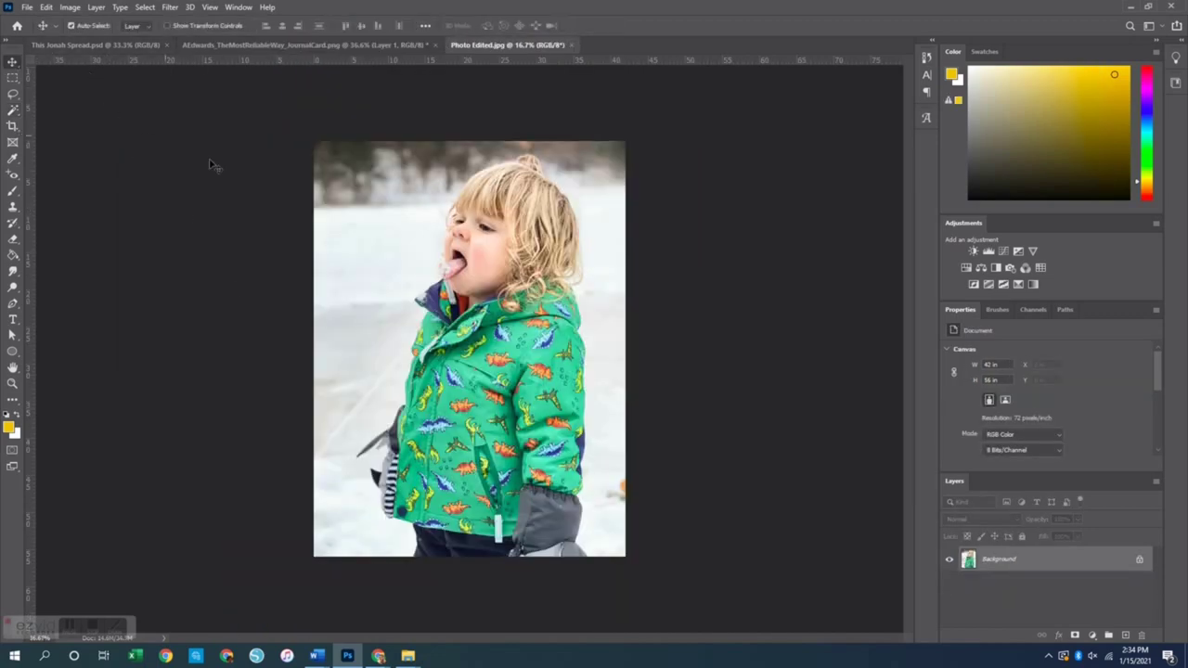
{"action": "key", "text": "ctrl"}
{"action": "key", "text": "ctrl+a"}
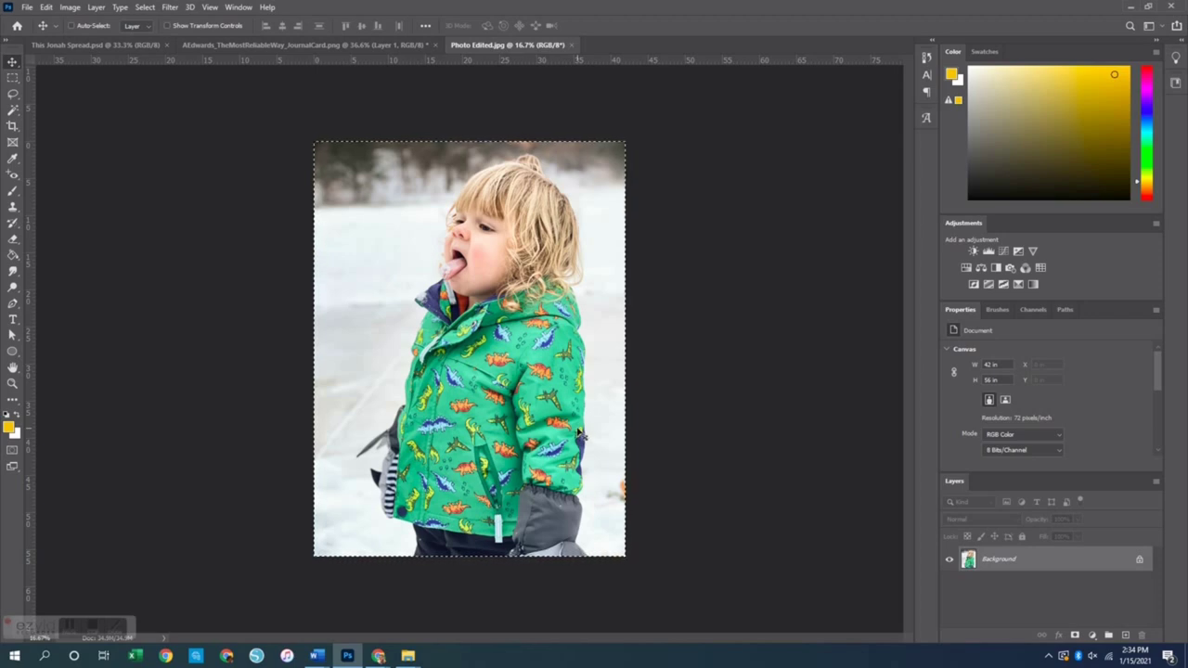
Paste the photo into the quote card directly above the white oval layer and clip it to the oval
{"action": "left_click", "coordinate": [290, 44]}
{"action": "left_click", "coordinate": [477, 304]}
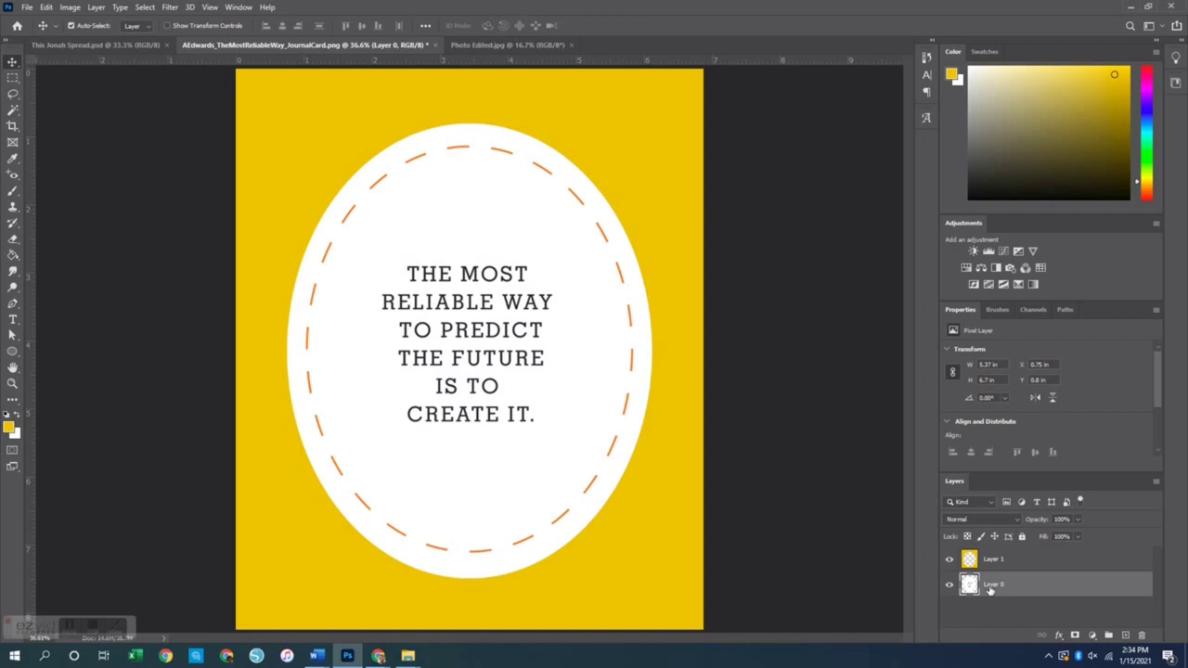
{"action": "key", "text": "ctrl+v"}
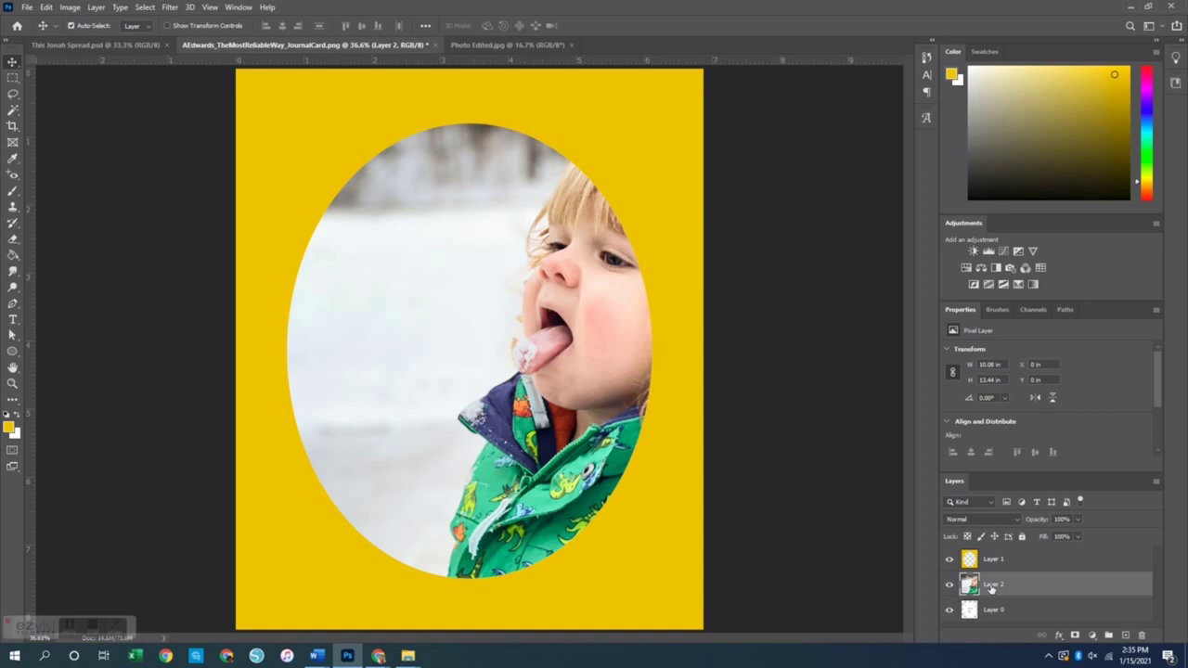
{"action": "right_click", "coordinate": [992, 590]}
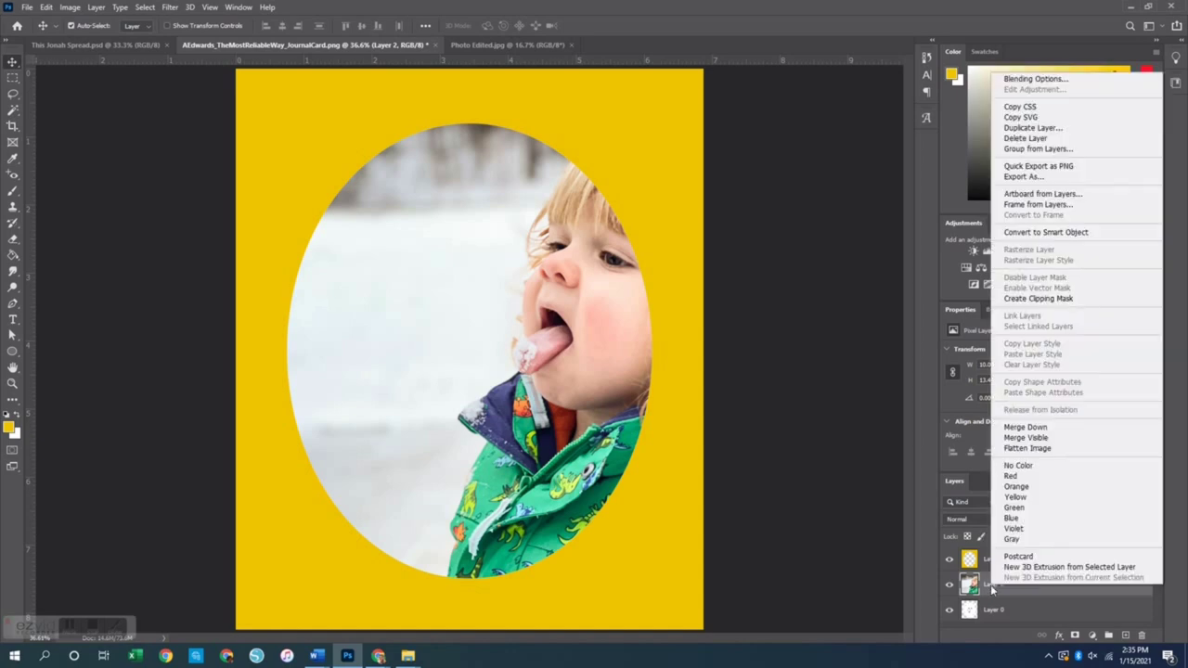
{"action": "left_click", "coordinate": [1051, 302]}
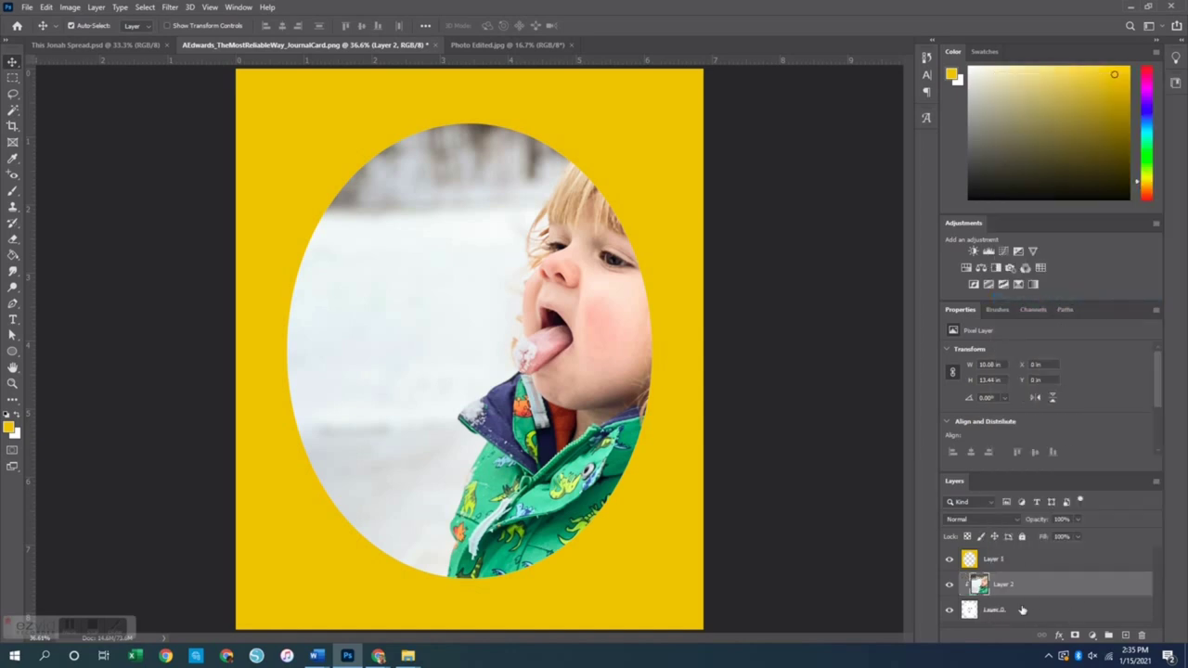
With the yellow frame temporarily hidden, scale the clipped photo to about 5.56 x 7.42 in and position the child inside the oval
{"action": "left_click", "coordinate": [948, 560]}
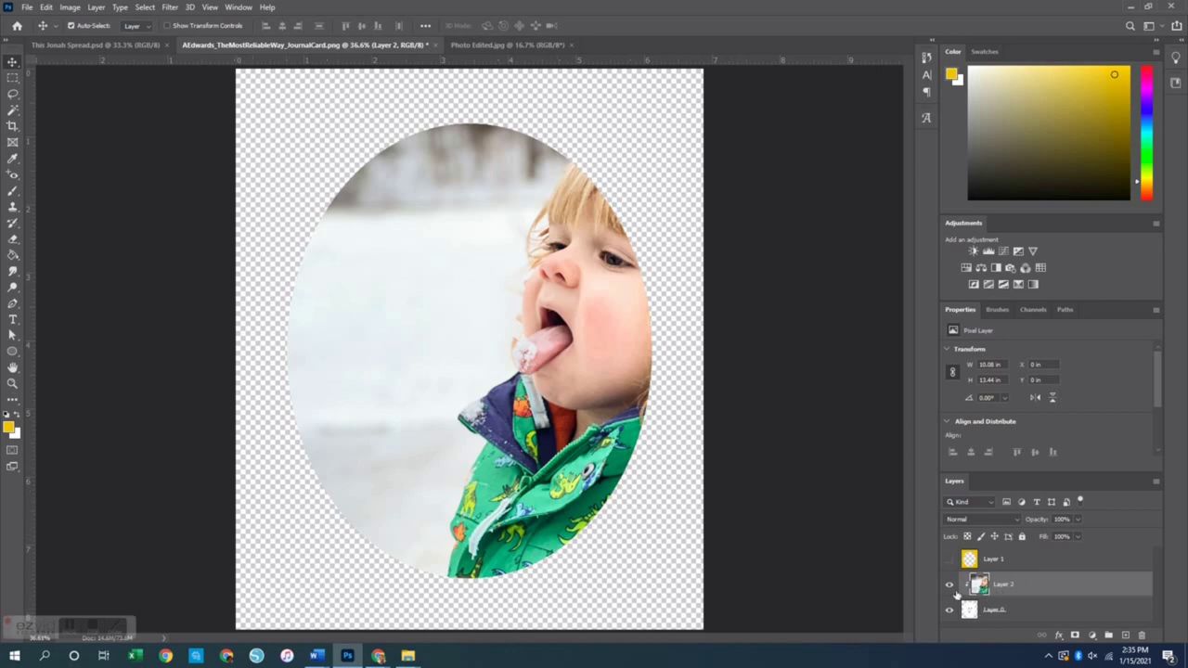
{"action": "key", "text": "ctrl+t"}
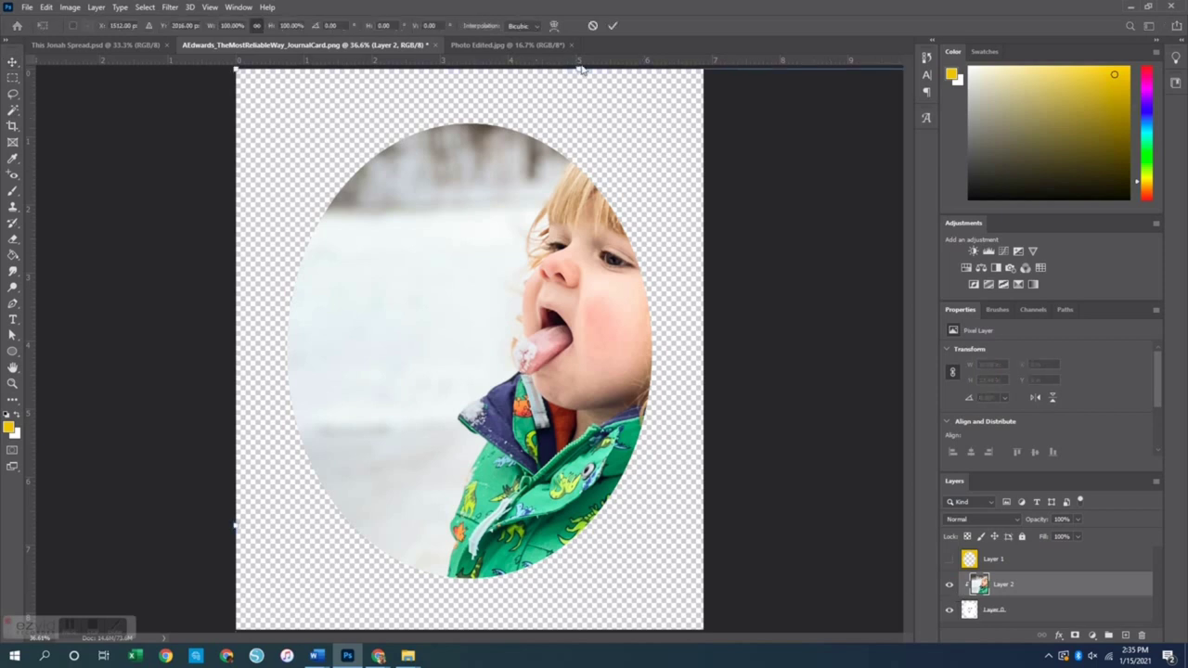
{"action": "left_click_drag", "start_coordinate": [579, 60], "coordinate": [423, 295]}
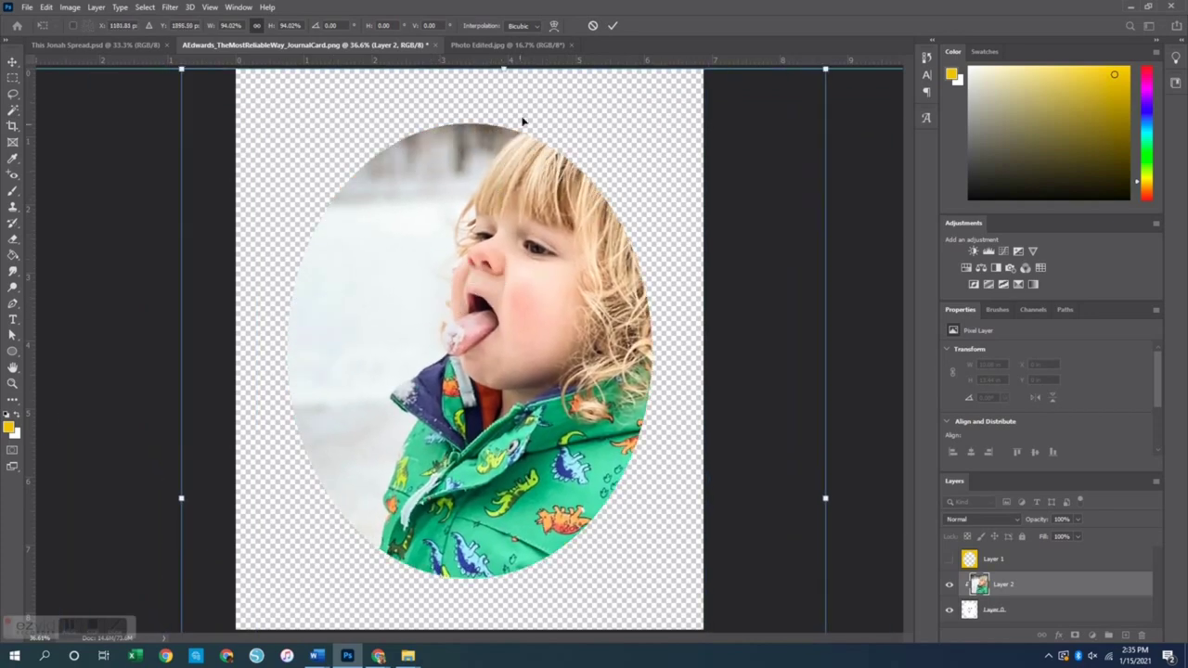
{"action": "left_click_drag", "start_coordinate": [502, 63], "coordinate": [442, 202]}
{"action": "left_click_drag", "start_coordinate": [475, 144], "coordinate": [475, 206]}
{"action": "left_click_drag", "start_coordinate": [439, 394], "coordinate": [434, 287]}
{"action": "key", "text": "Return"}
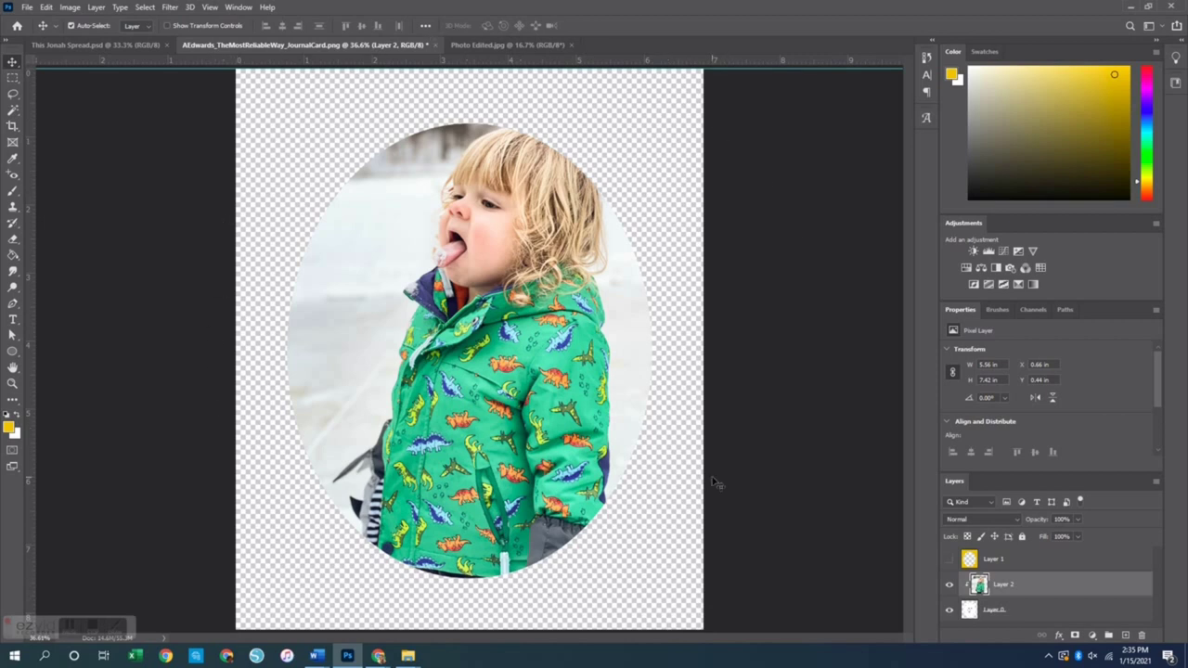
{"action": "left_click", "coordinate": [948, 558]}
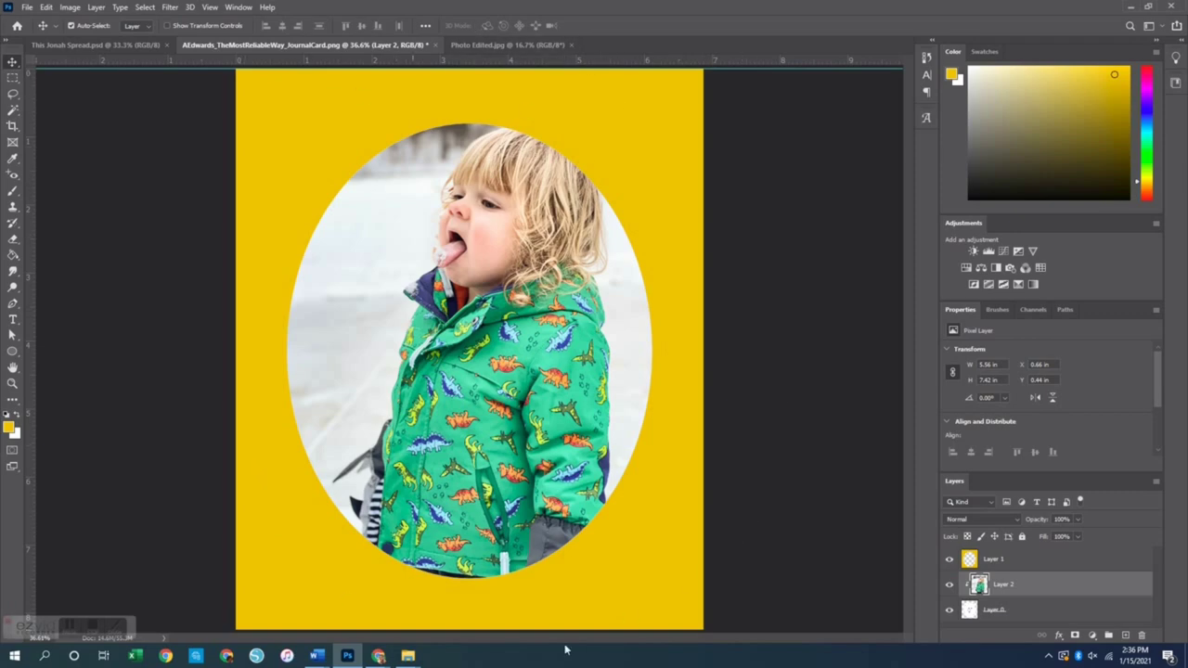
Switch to the open PSD spread document to view the finished layout
{"action": "left_click", "coordinate": [93, 45]}
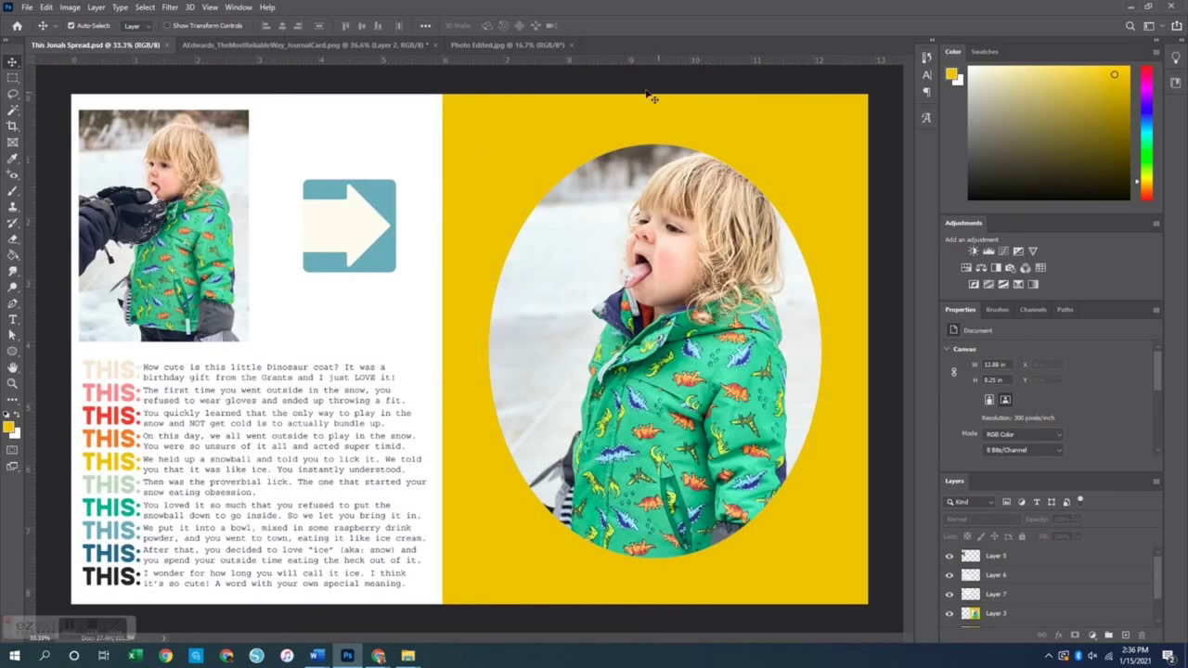